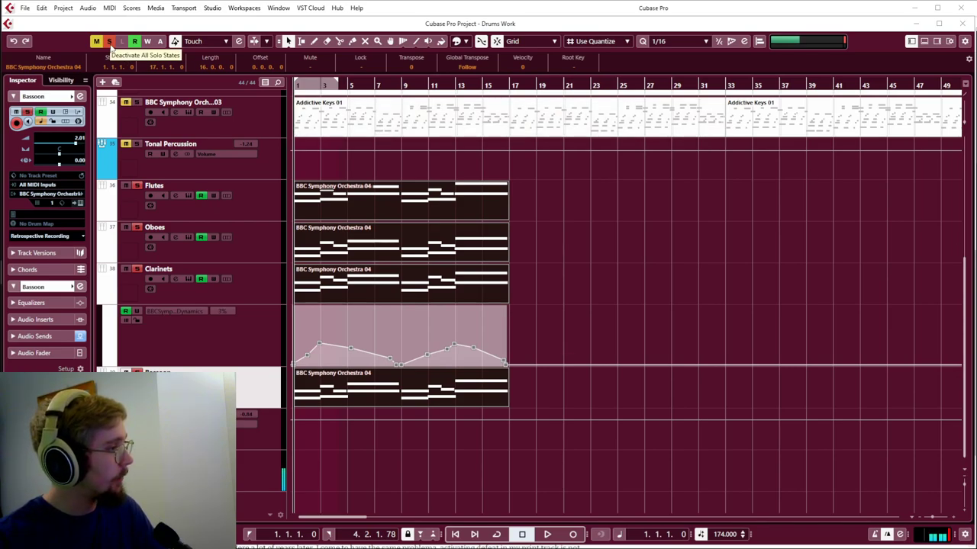
Clear all solo states and play the full arrangement, stopping around bar 17.
{"action": "left_click", "coordinate": [110, 42]}
{"action": "key", "text": "space"}
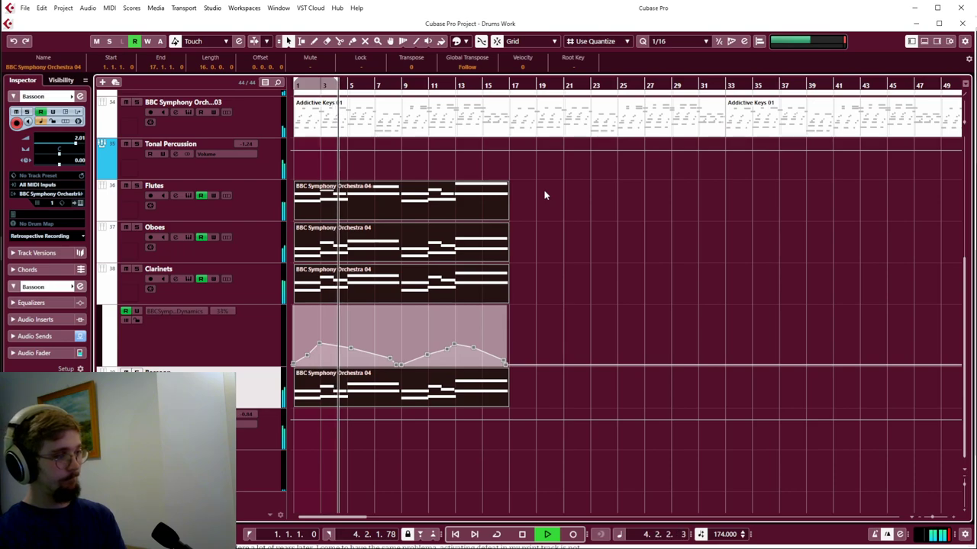
{"action": "scroll", "coordinate": [545, 195], "scroll_direction": "up", "scroll_amount": 5}
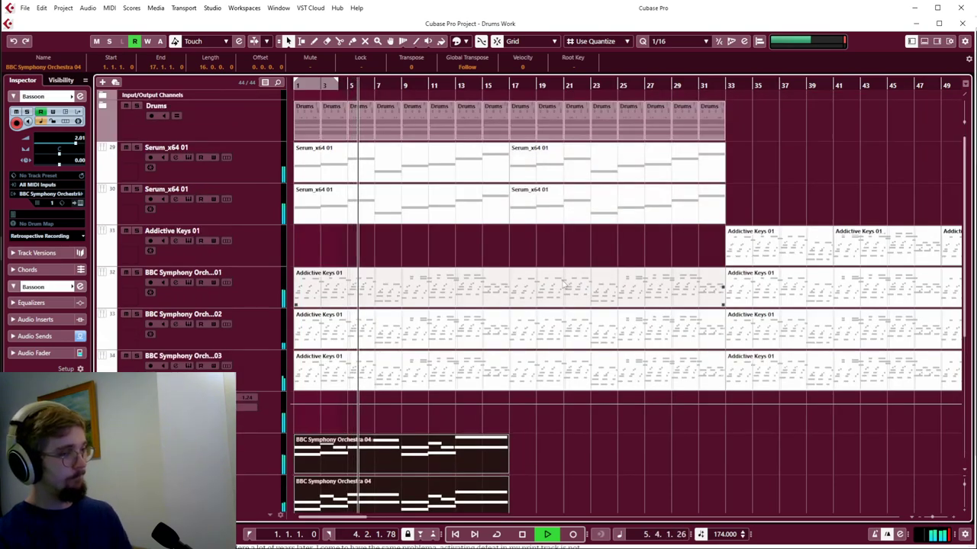
{"action": "scroll", "coordinate": [501, 261], "scroll_direction": "down", "scroll_amount": 3}
{"action": "scroll", "coordinate": [453, 257], "scroll_direction": "down", "scroll_amount": 5}
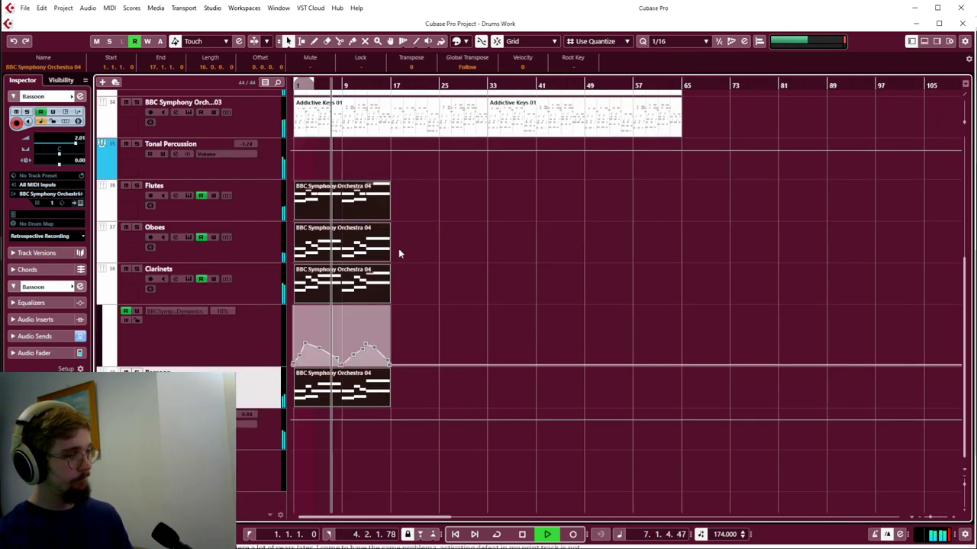
{"action": "scroll", "coordinate": [442, 253], "scroll_direction": "up", "scroll_amount": 3}
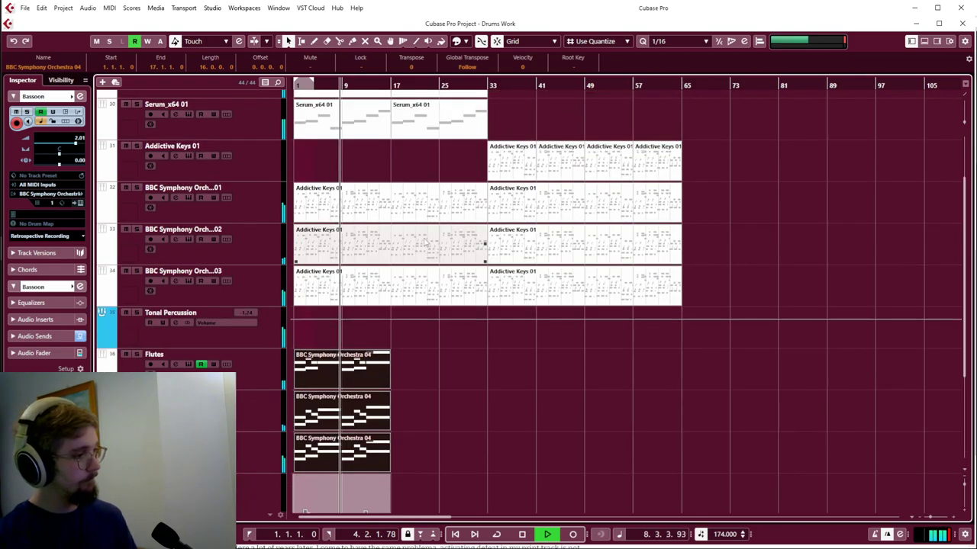
{"action": "scroll", "coordinate": [418, 255], "scroll_direction": "down", "scroll_amount": 2}
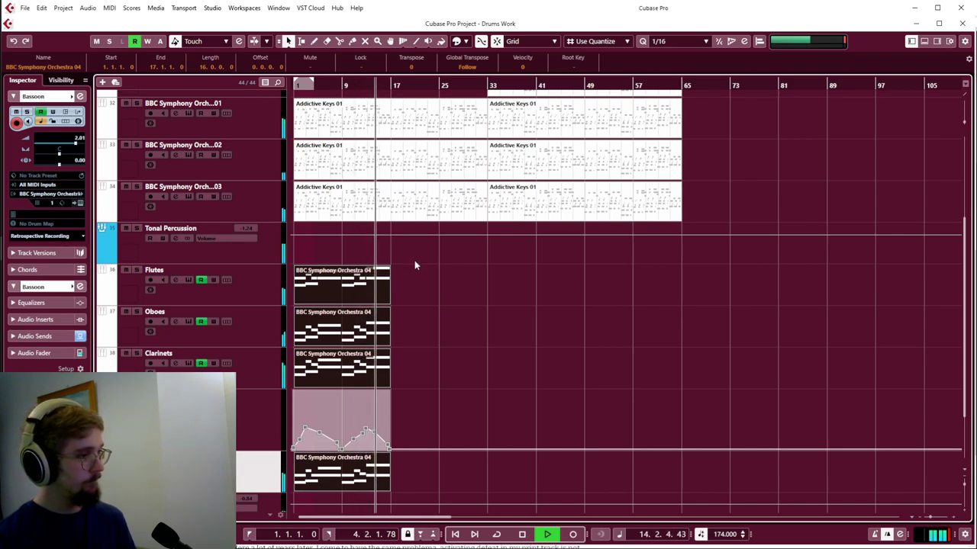
{"action": "scroll", "coordinate": [414, 264], "scroll_direction": "up", "scroll_amount": 2}
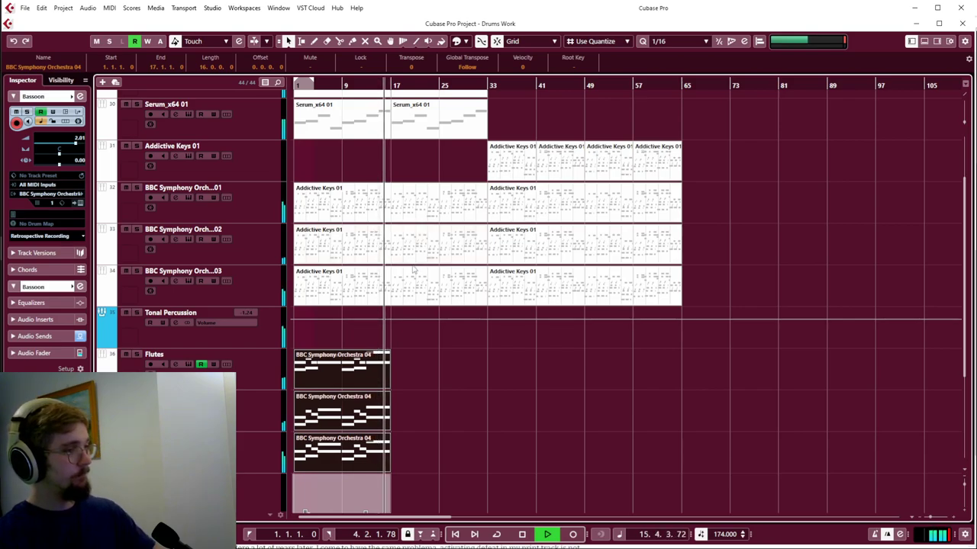
{"action": "left_click", "coordinate": [374, 211]}
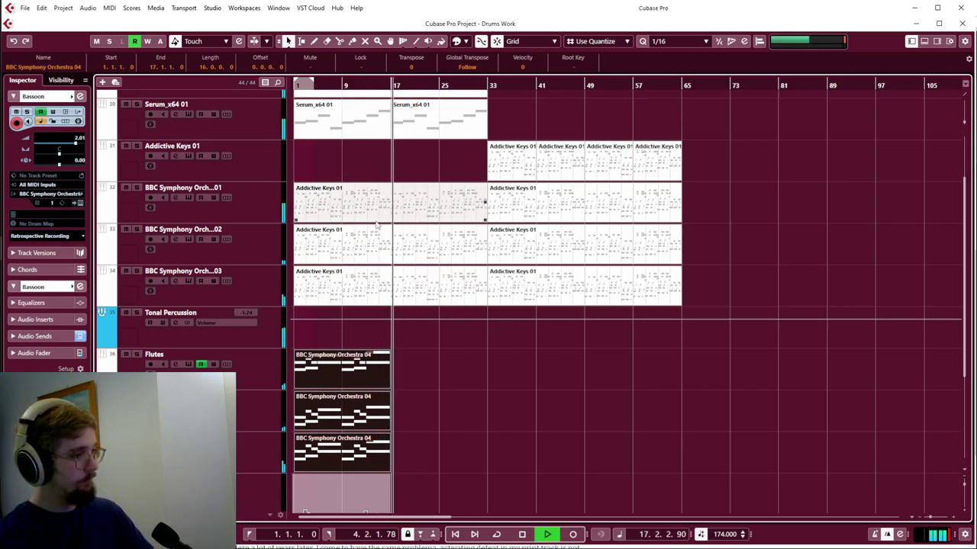
{"action": "key", "text": "space"}
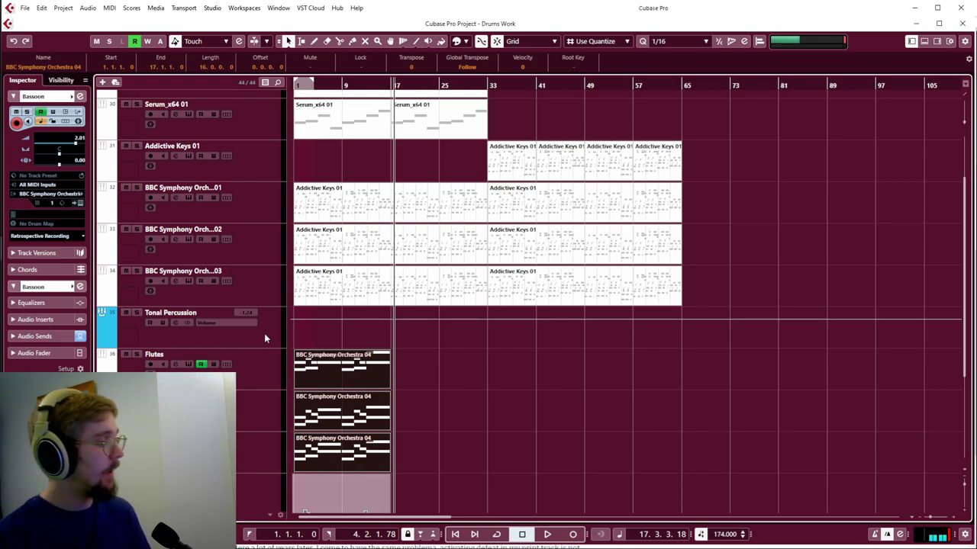
Solo Tonal Percussion and play it from bar 1, then stop and unsolo it.
{"action": "left_click", "coordinate": [137, 313]}
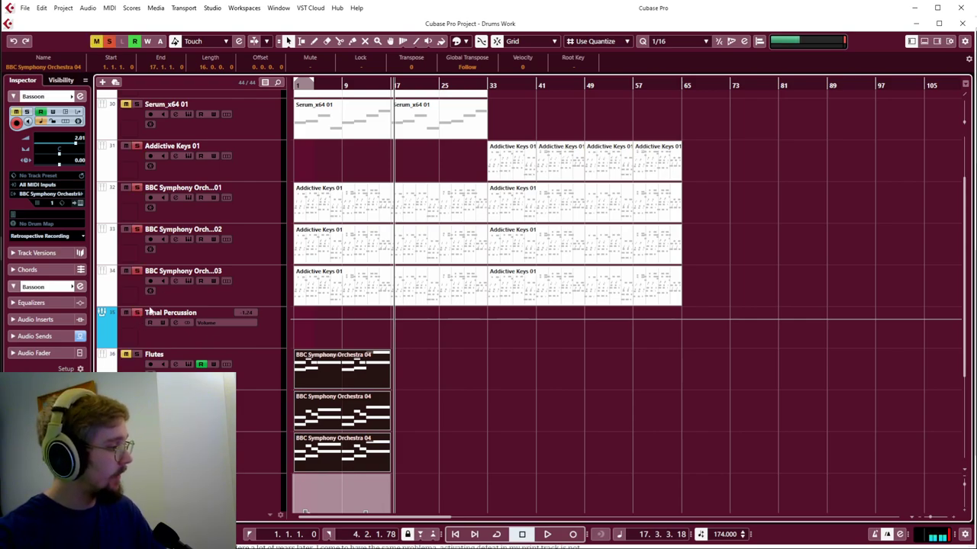
{"action": "left_click", "coordinate": [312, 81]}
{"action": "key", "text": "space"}
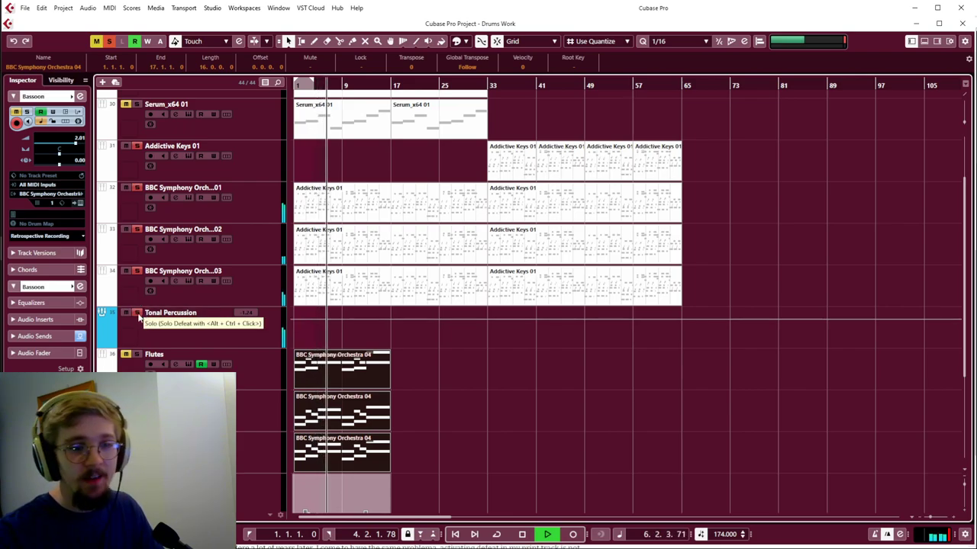
{"action": "key", "text": "space"}
{"action": "left_click", "coordinate": [137, 314]}
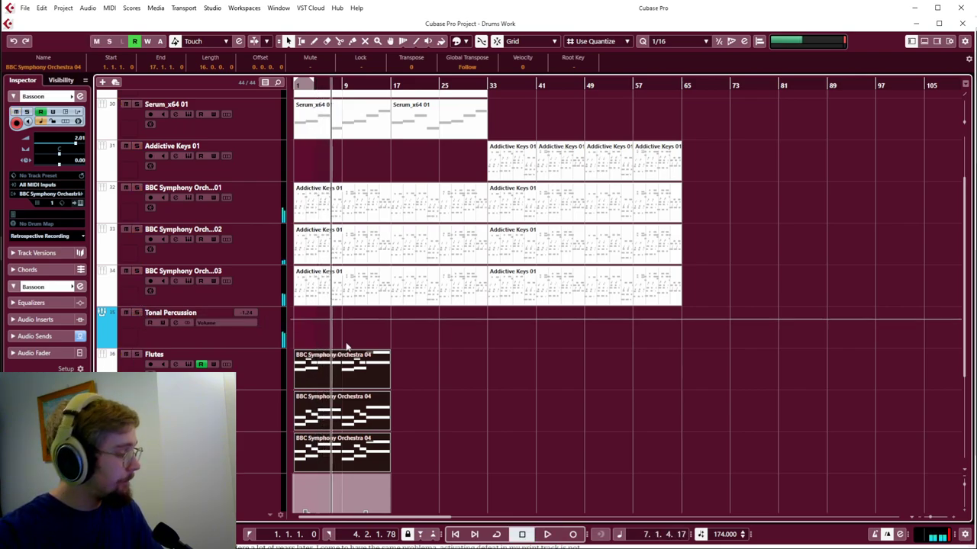
{"action": "scroll", "coordinate": [374, 343], "scroll_direction": "down", "scroll_amount": 4}
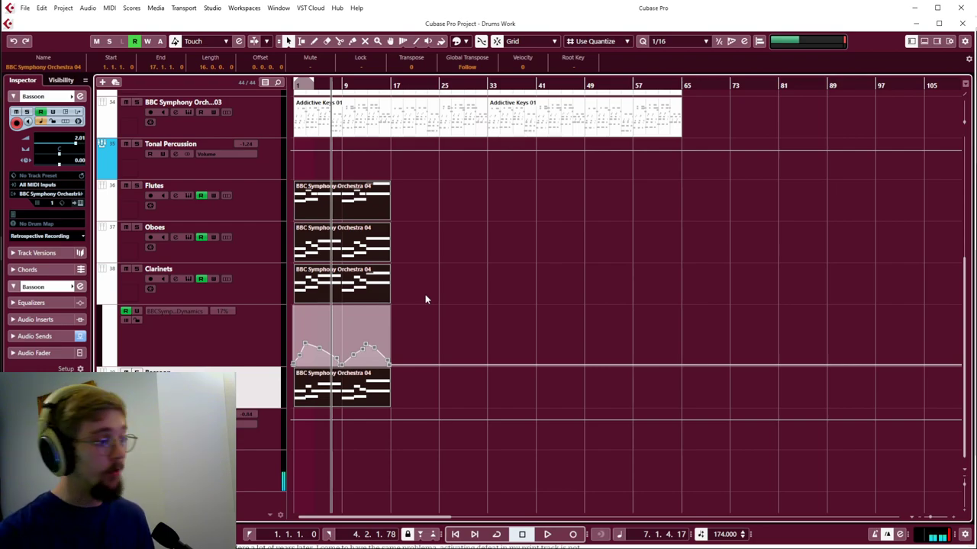
Deselect all parts, select only the Bassoon part, and zoom in on the timeline.
{"action": "left_click", "coordinate": [425, 299]}
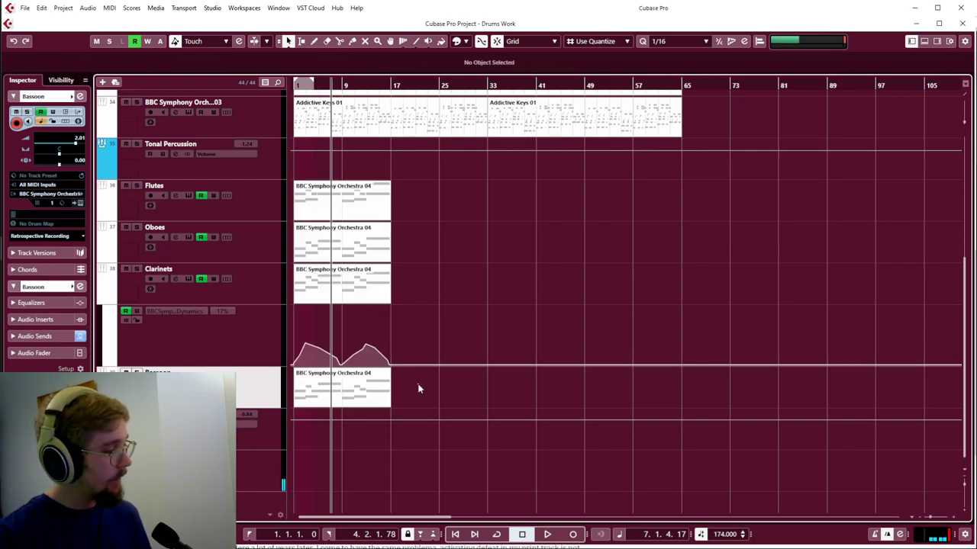
{"action": "left_click", "coordinate": [357, 386]}
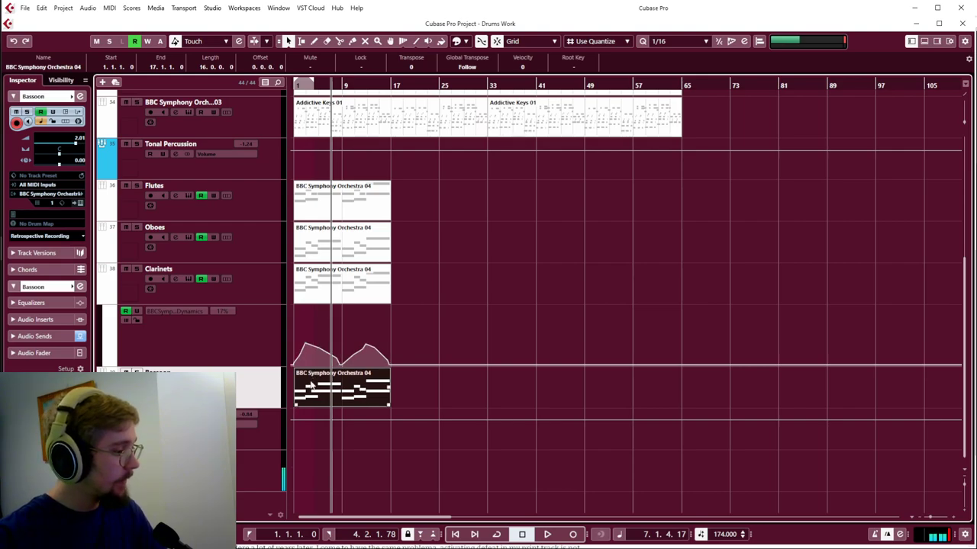
{"action": "scroll", "coordinate": [309, 393], "scroll_direction": "up", "scroll_amount": 2}
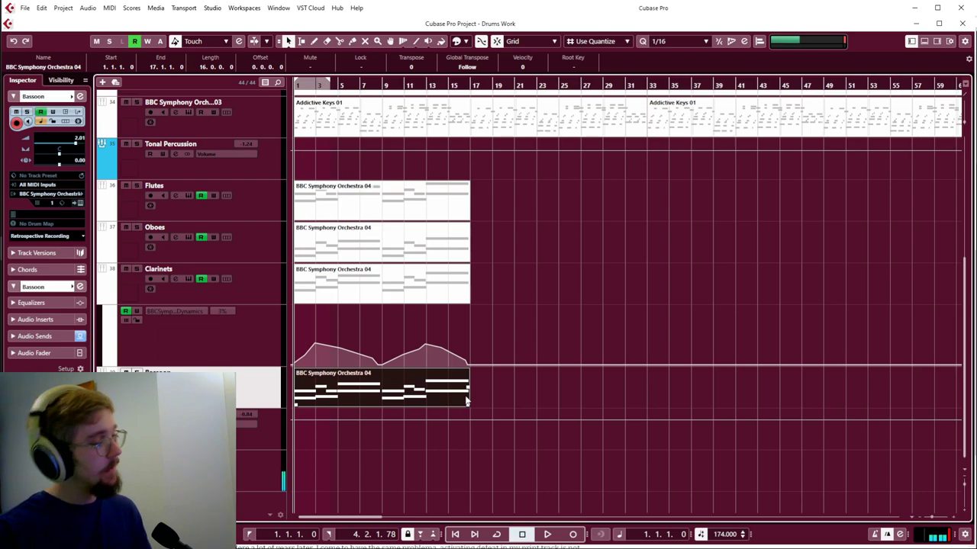
View the flute, oboe, clarinet and bassoon parts together in the Key Editor, zoomed out, then close it.
{"action": "left_click_drag", "start_coordinate": [514, 401], "coordinate": [294, 184]}
{"action": "double_click", "coordinate": [341, 298]}
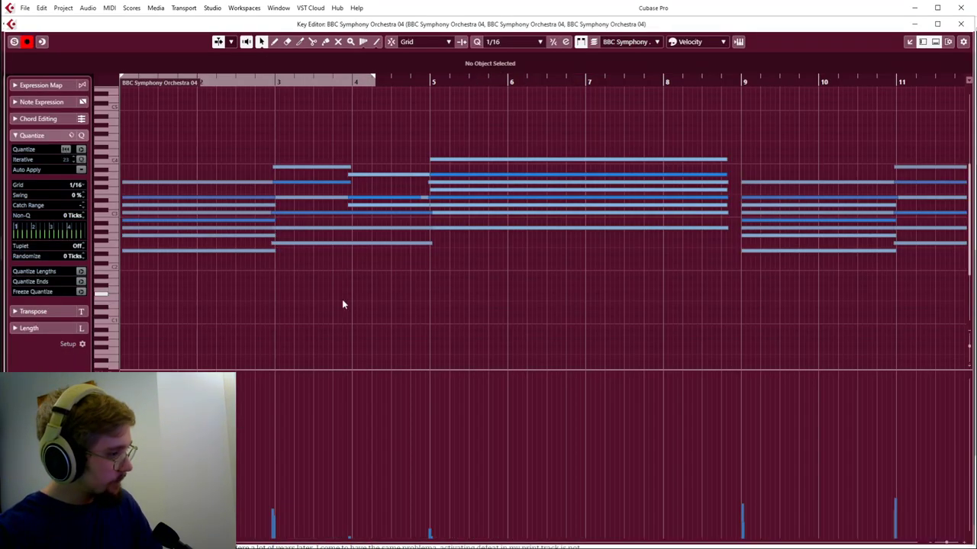
{"action": "key", "text": "g"}
{"action": "key", "text": "g"}
{"action": "key", "text": "g"}
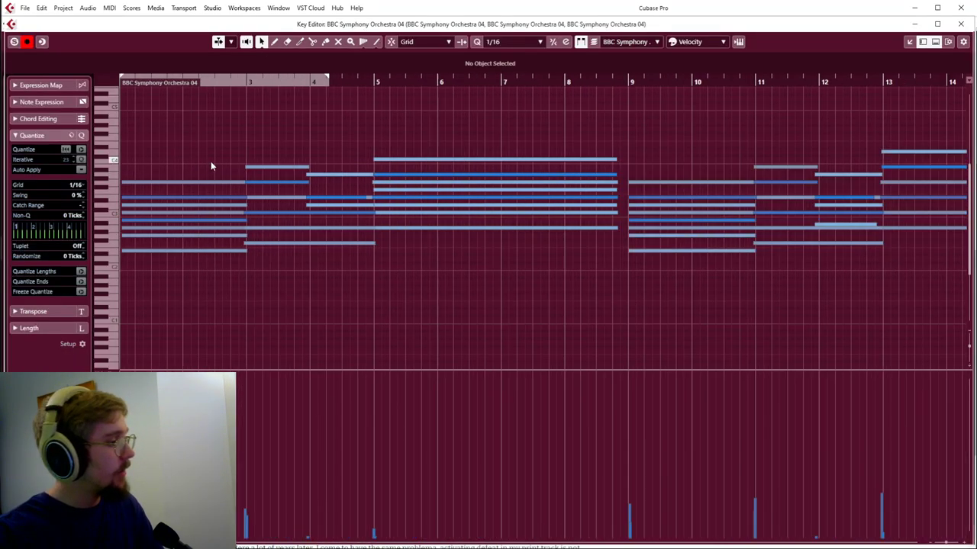
{"action": "key", "text": "g"}
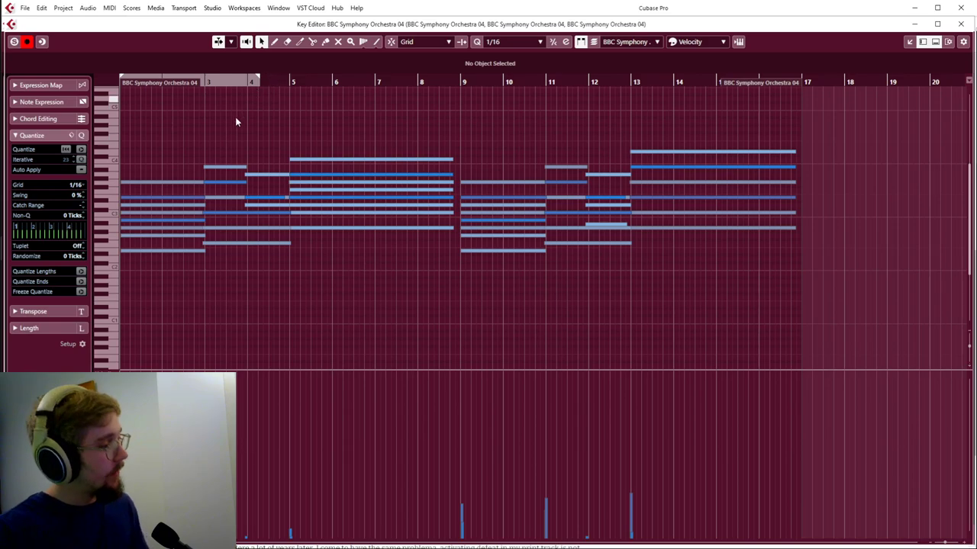
{"action": "left_click", "coordinate": [961, 23]}
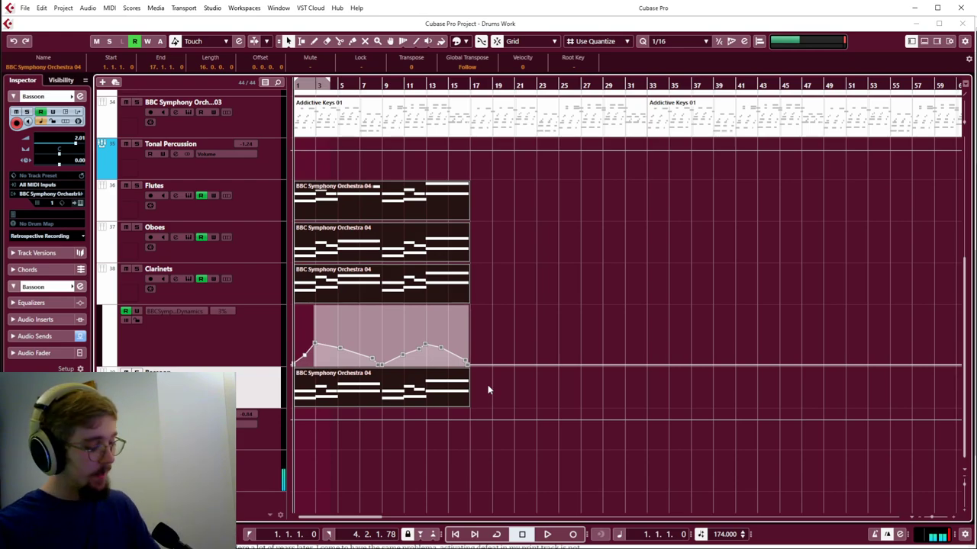
{"action": "key", "text": "Return"}
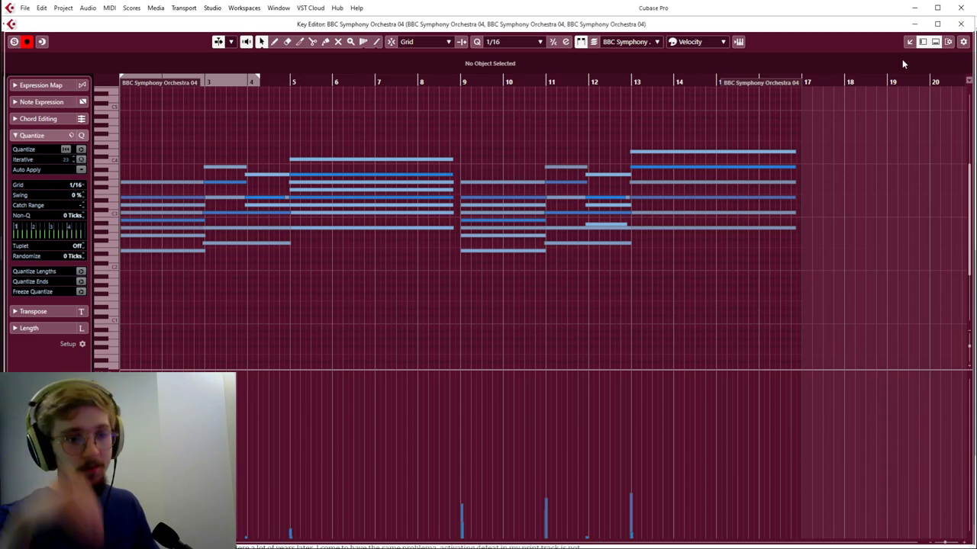
{"action": "left_click", "coordinate": [961, 24]}
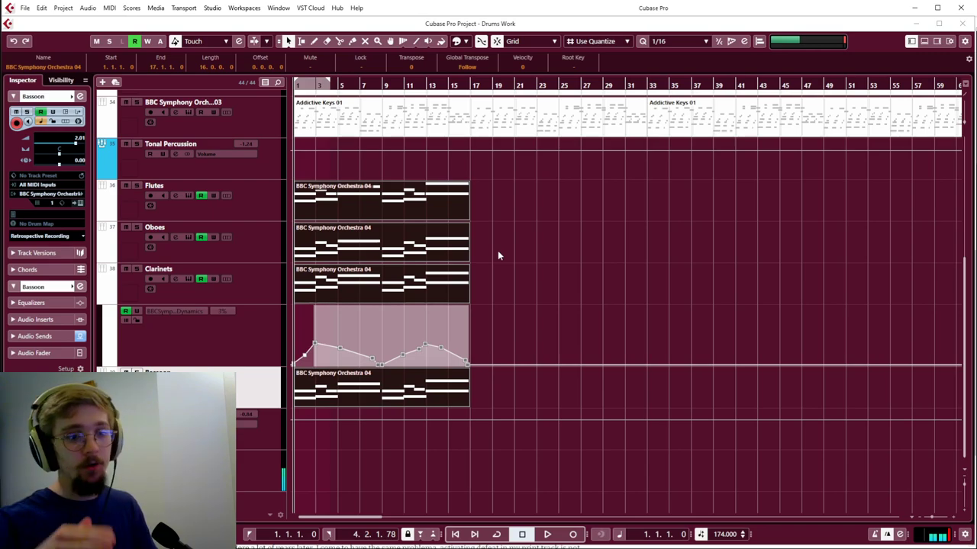
{"action": "left_click", "coordinate": [525, 259]}
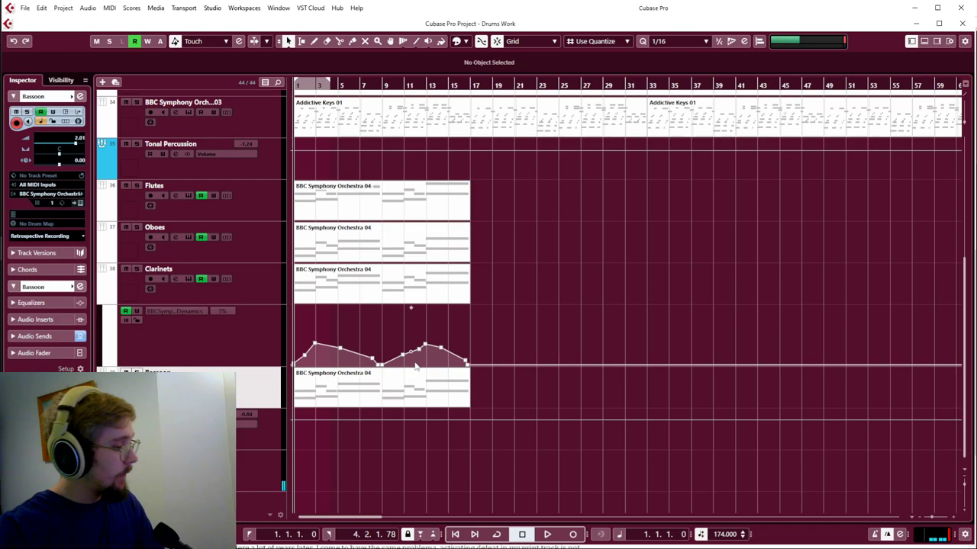
{"action": "left_click", "coordinate": [385, 394]}
{"action": "key", "text": "h"}
{"action": "left_click_drag", "start_coordinate": [321, 84], "coordinate": [227, 82]}
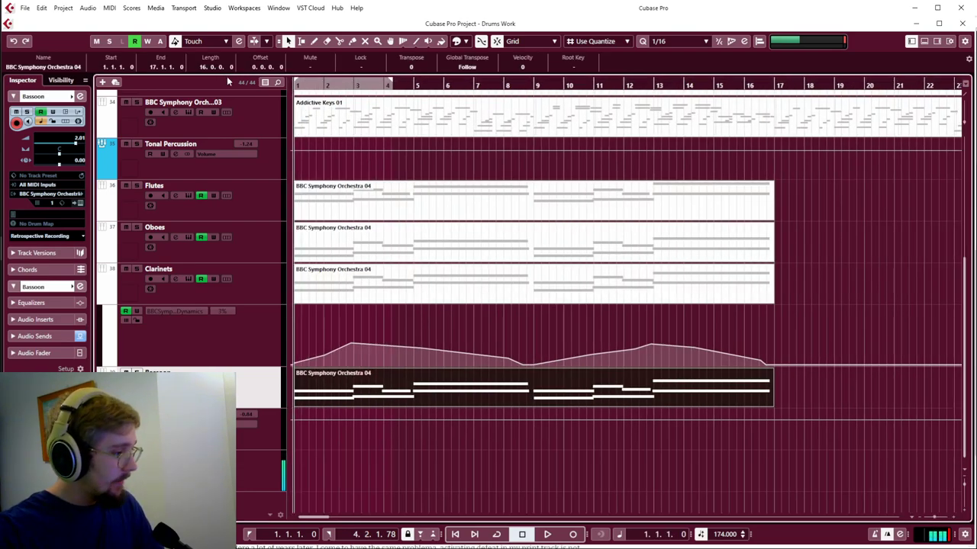
{"action": "double_click", "coordinate": [334, 293]}
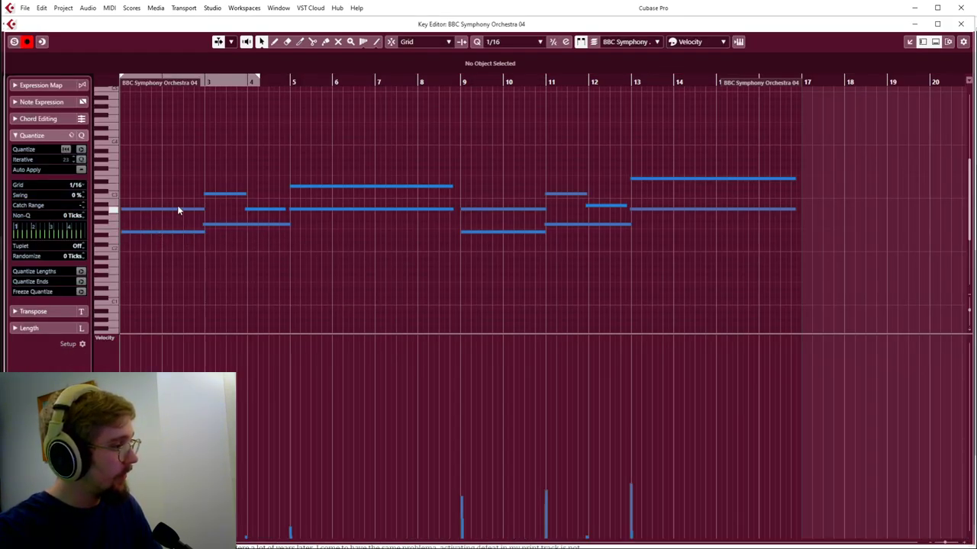
{"action": "left_click", "coordinate": [961, 23]}
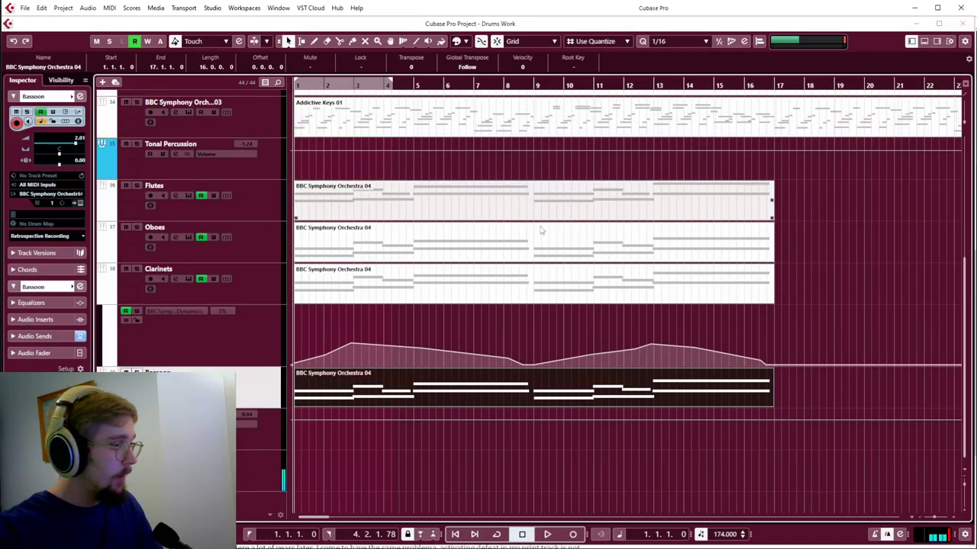
{"action": "double_click", "coordinate": [355, 291]}
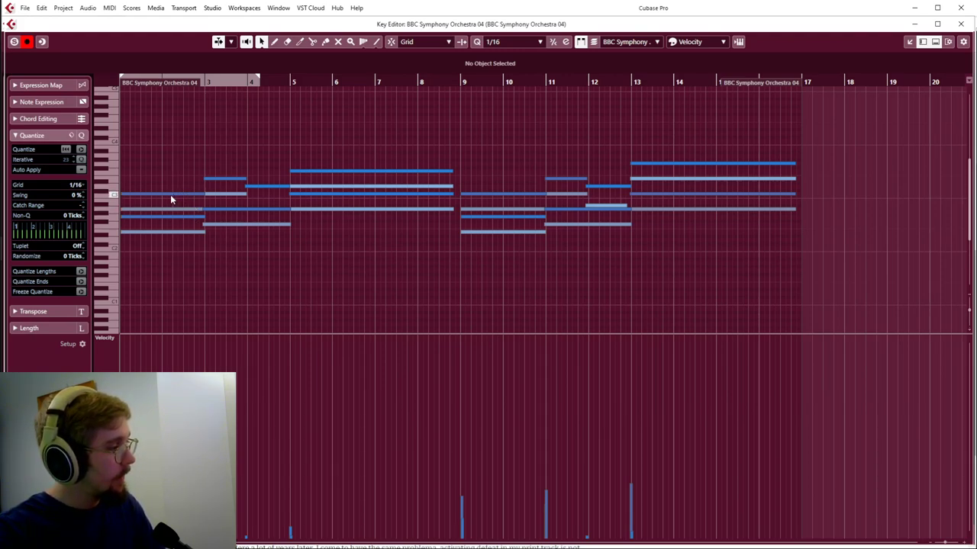
{"action": "scroll", "coordinate": [160, 195], "scroll_direction": "up", "scroll_amount": 2}
{"action": "left_click", "coordinate": [166, 195]}
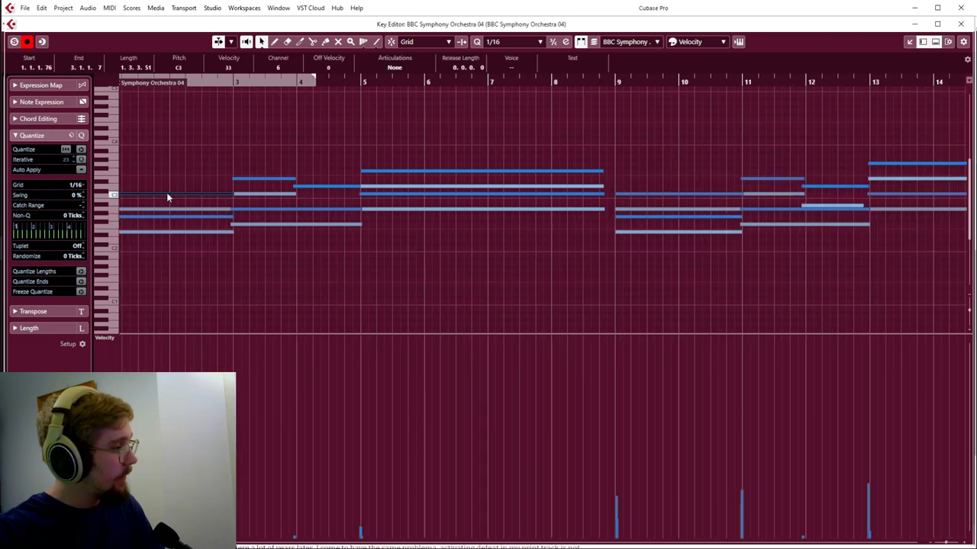
{"action": "left_click", "coordinate": [169, 217]}
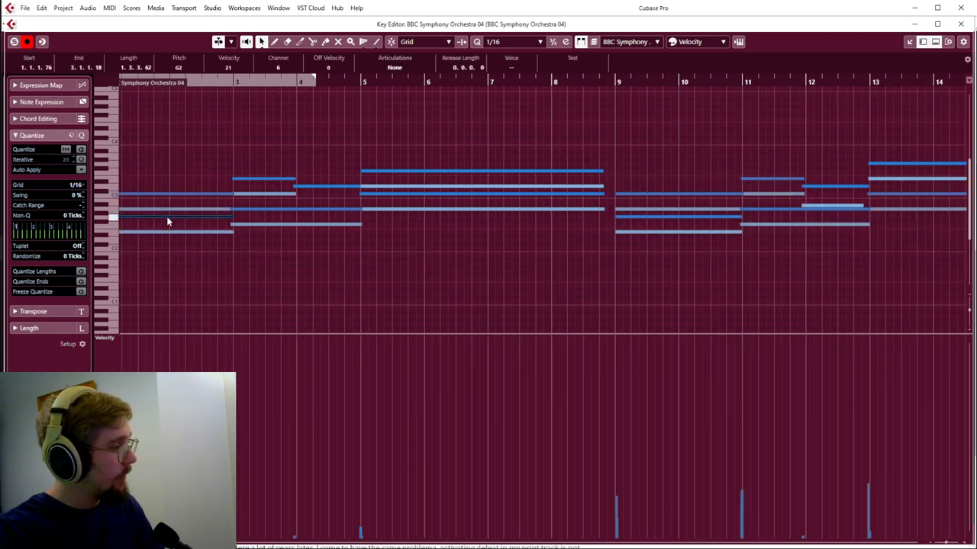
{"action": "left_click", "coordinate": [165, 208]}
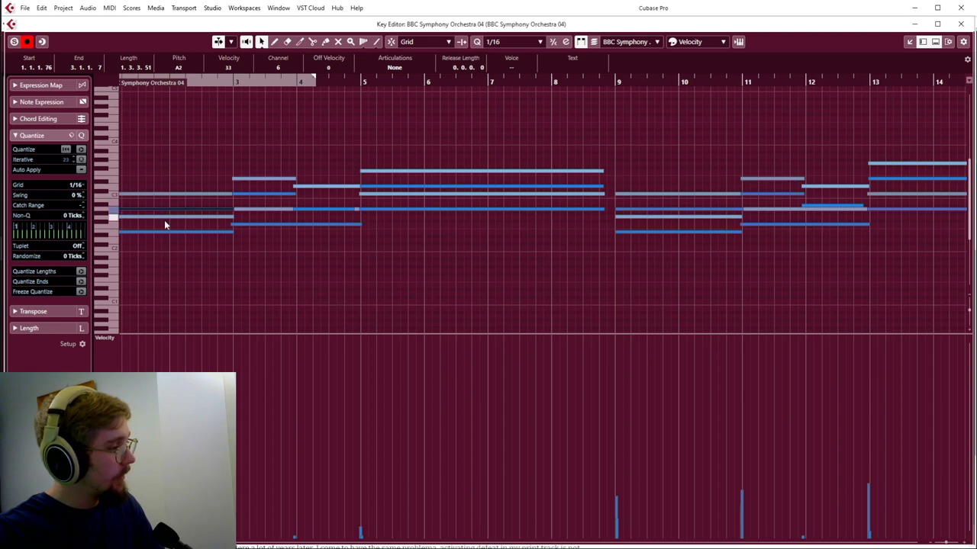
{"action": "left_click", "coordinate": [165, 232]}
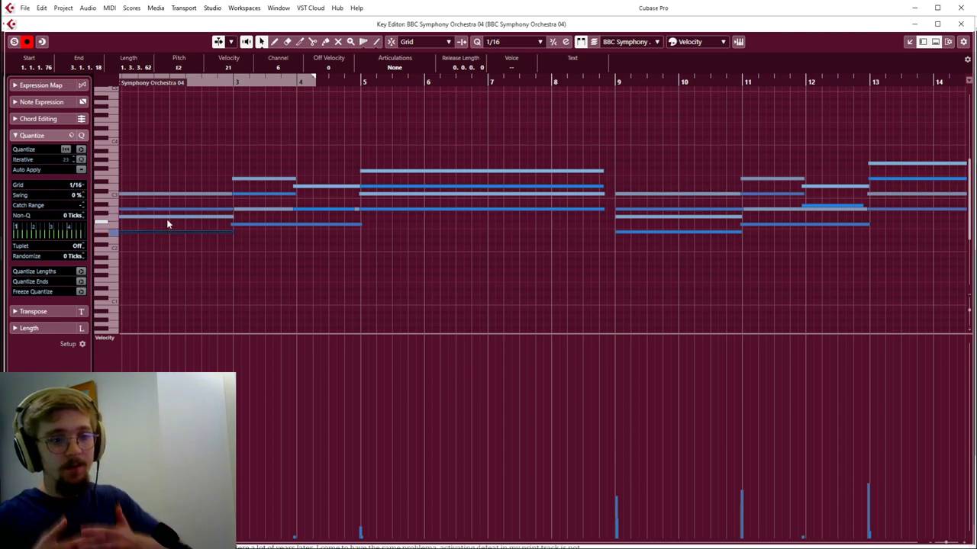
{"action": "left_click", "coordinate": [957, 24]}
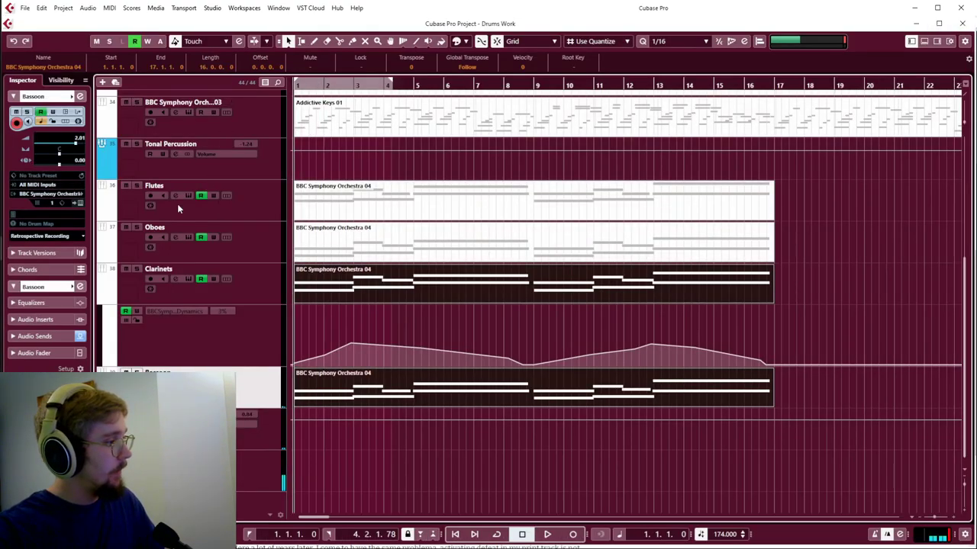
Solo Flutes through Bassoon, play the woodwind passage, then stop and return to bar 1.
{"action": "left_click", "coordinate": [264, 203], "text": "shift"}
{"action": "key", "text": "s"}
{"action": "key", "text": "space"}
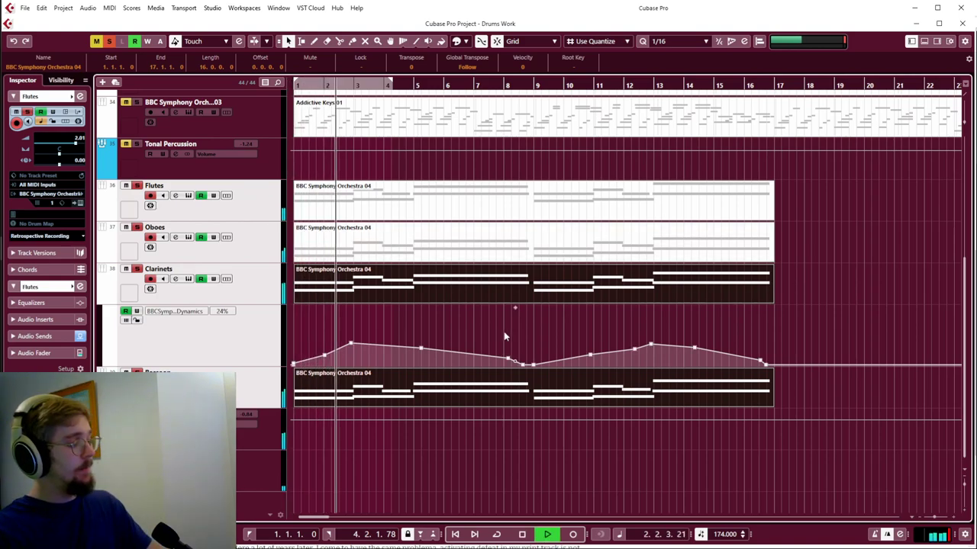
{"action": "key", "text": "g"}
{"action": "key", "text": "g"}
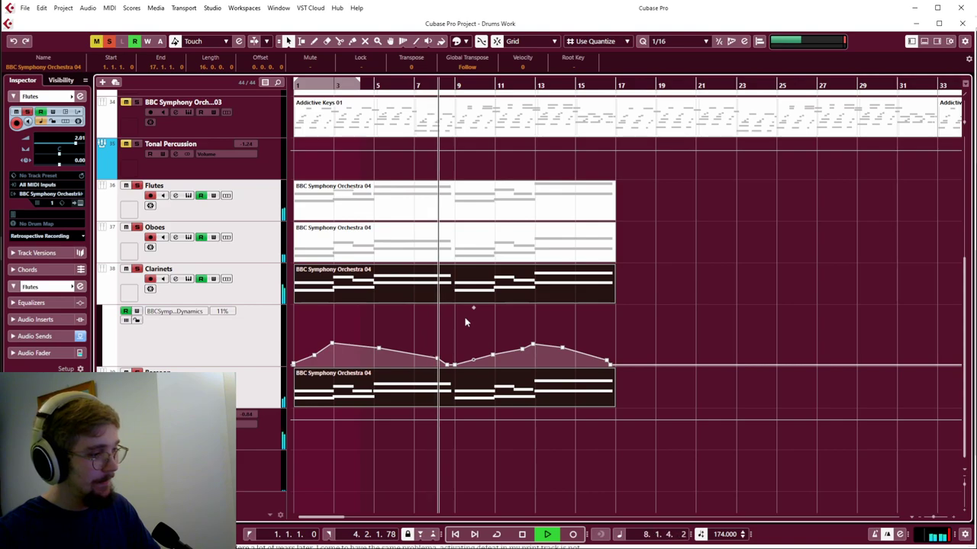
{"action": "key", "text": "space"}
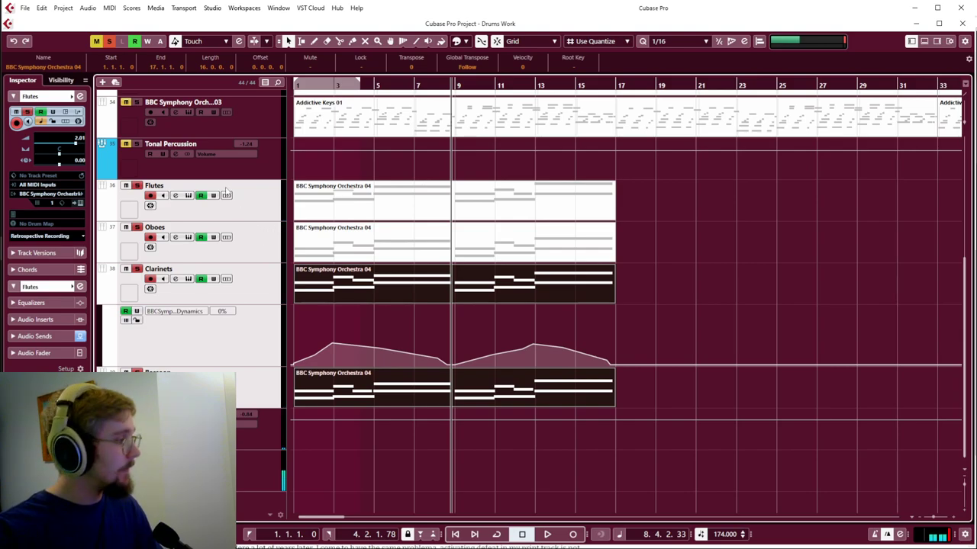
{"action": "key", "text": "Home"}
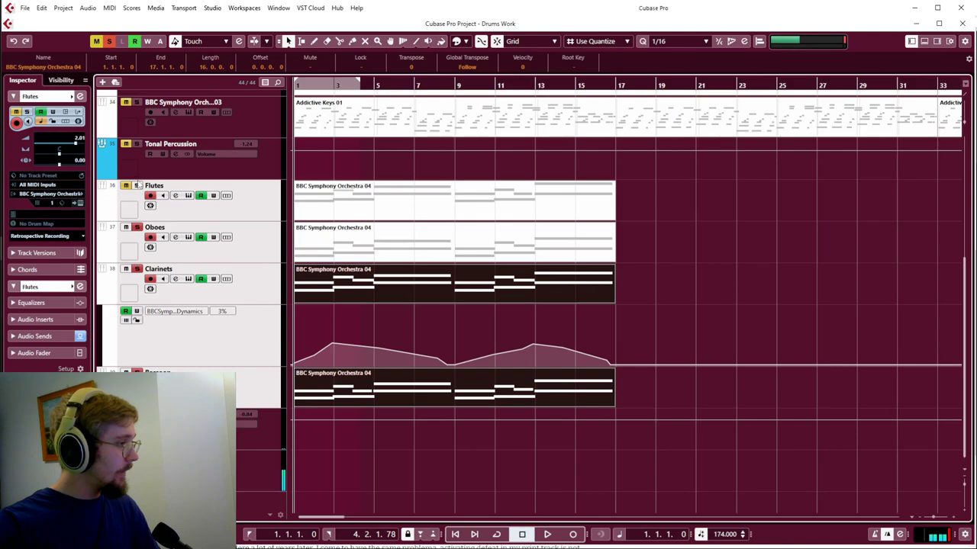
Clear all mutes and solos and select the woodwind parts with their automation.
{"action": "left_click", "coordinate": [137, 186]}
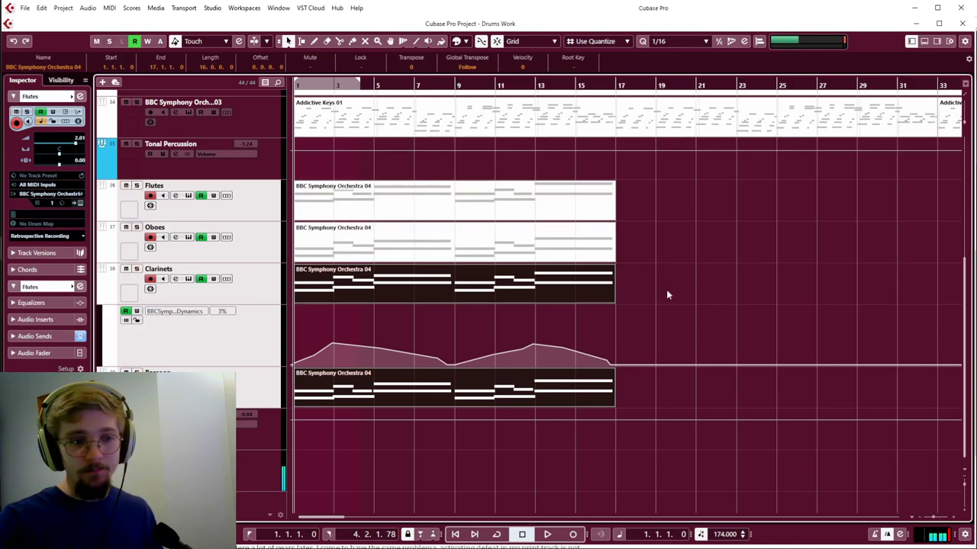
{"action": "left_click_drag", "start_coordinate": [674, 442], "coordinate": [292, 181]}
{"action": "right_click", "coordinate": [654, 264]}
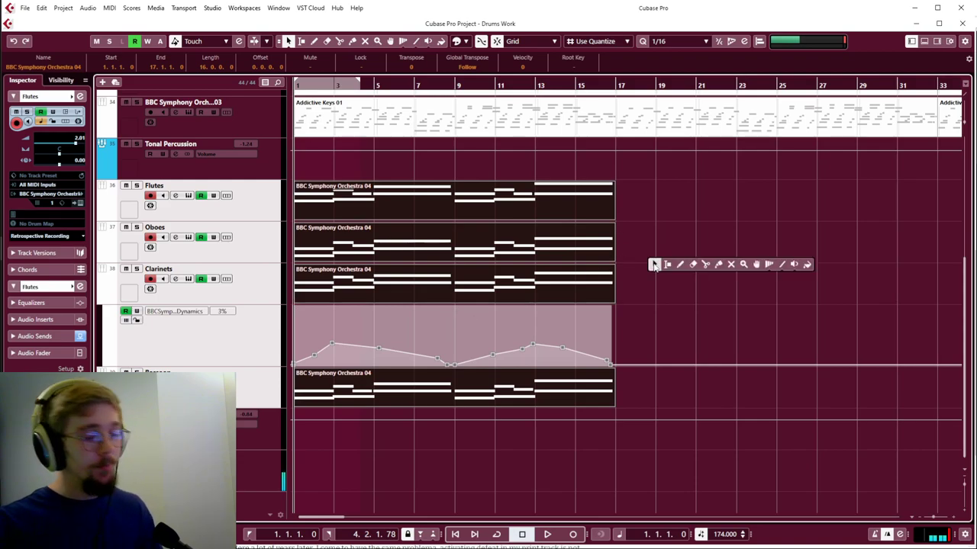
{"action": "left_click", "coordinate": [653, 265]}
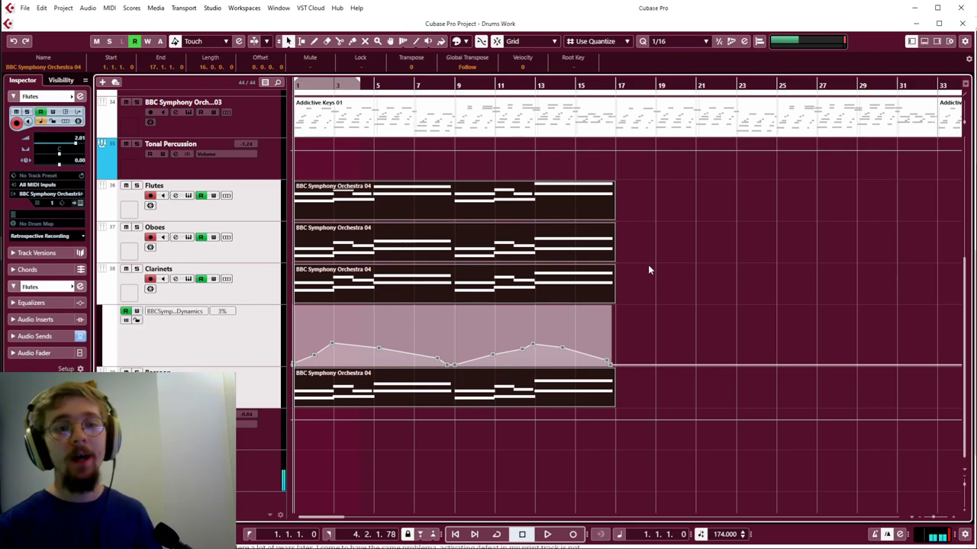
Add a new instrument track using the Addictive Keys piano instrument.
{"action": "right_click", "coordinate": [281, 490]}
{"action": "left_click", "coordinate": [298, 249]}
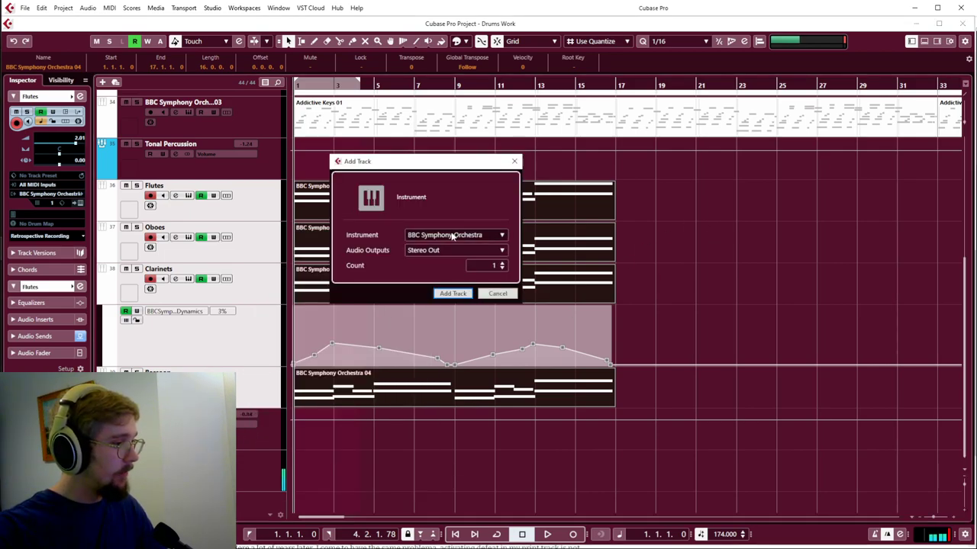
{"action": "left_click", "coordinate": [452, 236]}
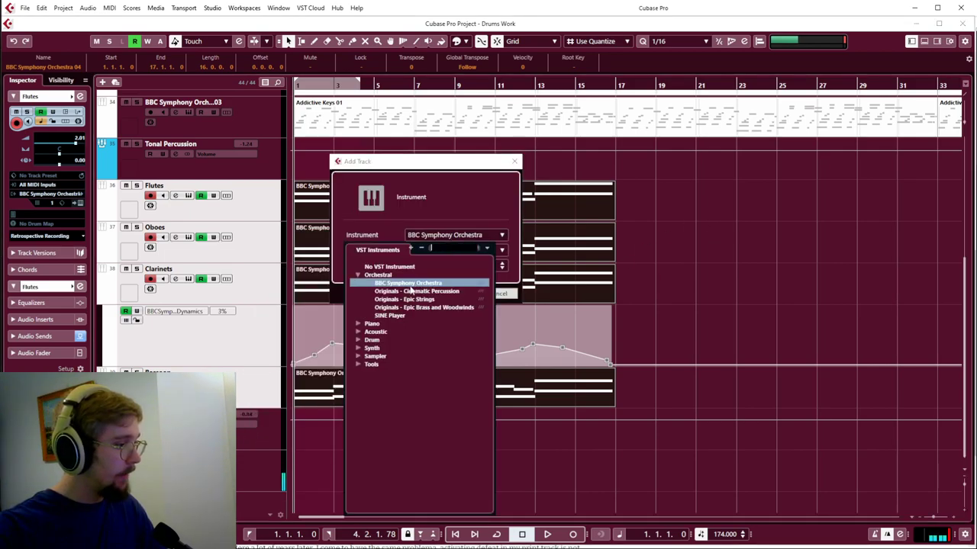
{"action": "left_click", "coordinate": [358, 324]}
{"action": "left_click", "coordinate": [396, 334]}
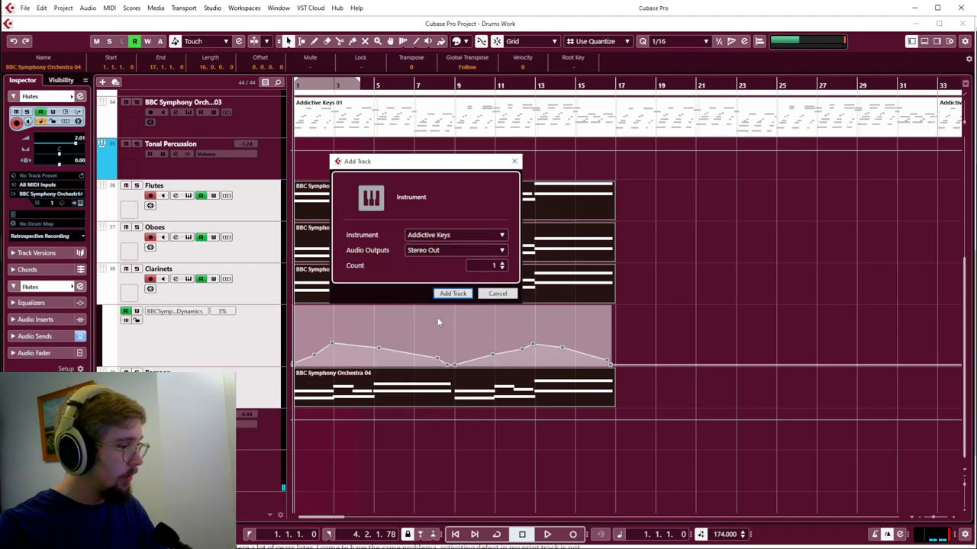
{"action": "left_click", "coordinate": [453, 293]}
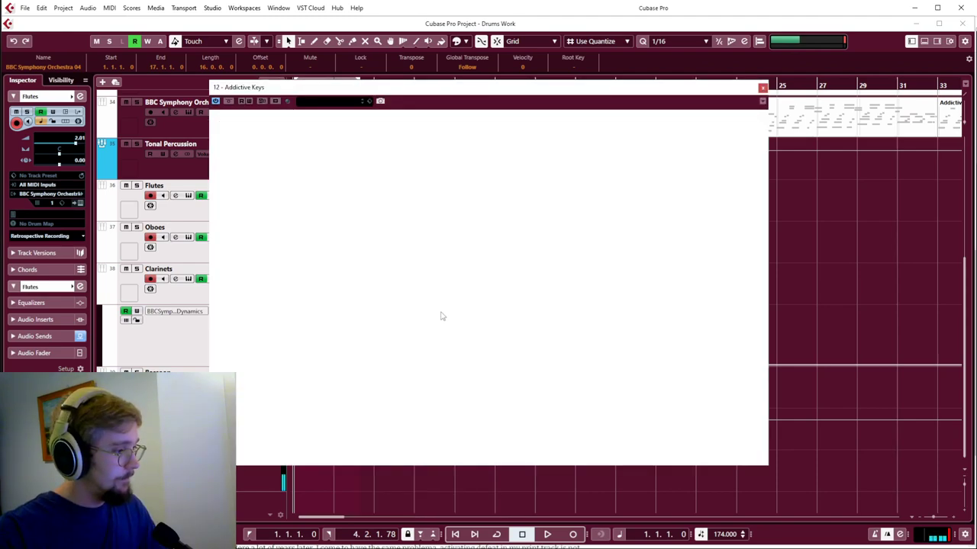
{"action": "key", "text": "Escape"}
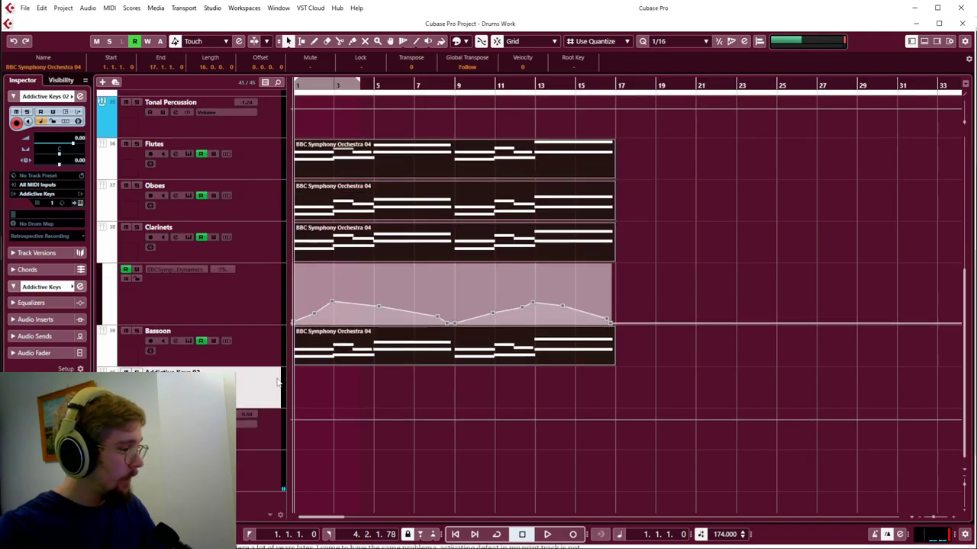
Draw an empty part on Addictive Keys 02, solo the track, and open the part in the Key Editor.
{"action": "right_click", "coordinate": [313, 383]}
{"action": "left_click", "coordinate": [341, 384]}
{"action": "left_click_drag", "start_coordinate": [296, 383], "coordinate": [355, 383]}
{"action": "key", "text": "s"}
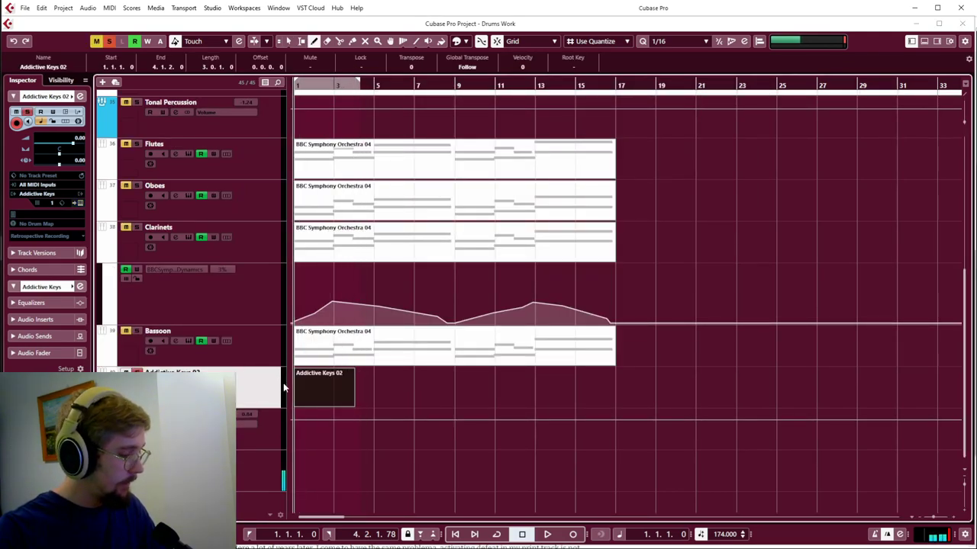
{"action": "key", "text": "Return"}
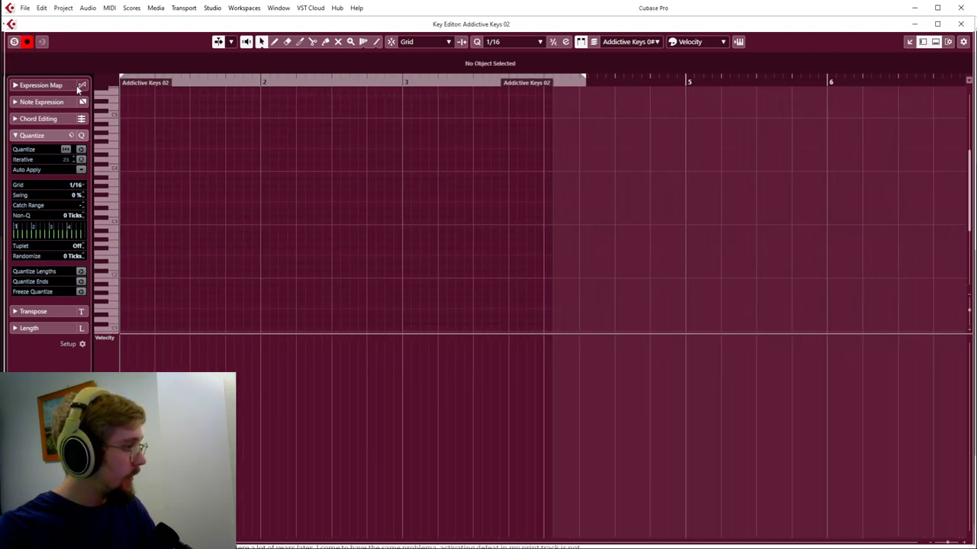
Draw an F2 note at bar 1 and place a second note at A#2 above it.
{"action": "right_click", "coordinate": [120, 255]}
{"action": "left_click", "coordinate": [128, 255]}
{"action": "left_click_drag", "start_coordinate": [120, 252], "coordinate": [233, 253]}
{"action": "mouse_move", "coordinate": [123, 233]}
{"action": "left_mouse_down"}
{"action": "mouse_move", "coordinate": [226, 233]}
{"action": "mouse_move", "coordinate": [127, 219]}
{"action": "mouse_move", "coordinate": [226, 221]}
{"action": "left_mouse_up"}
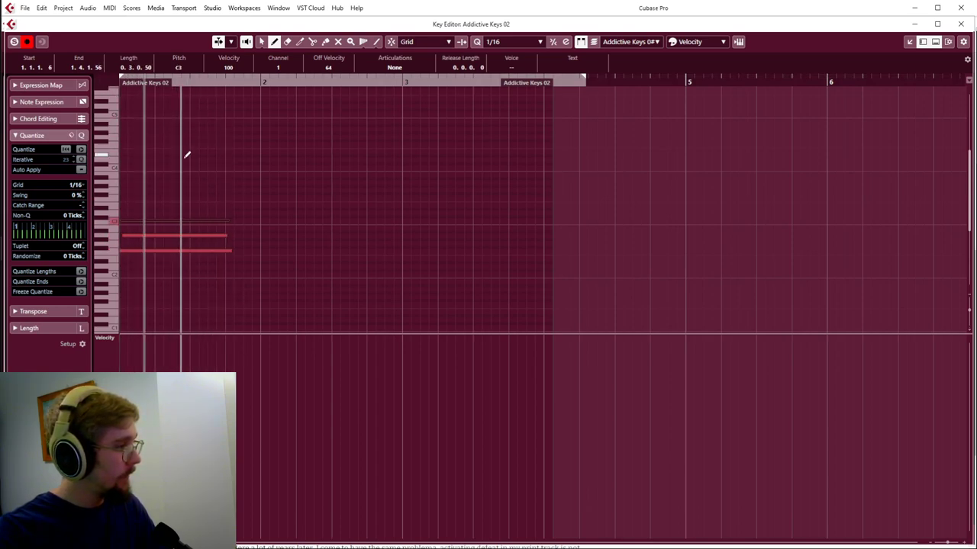
{"action": "key", "text": "1"}
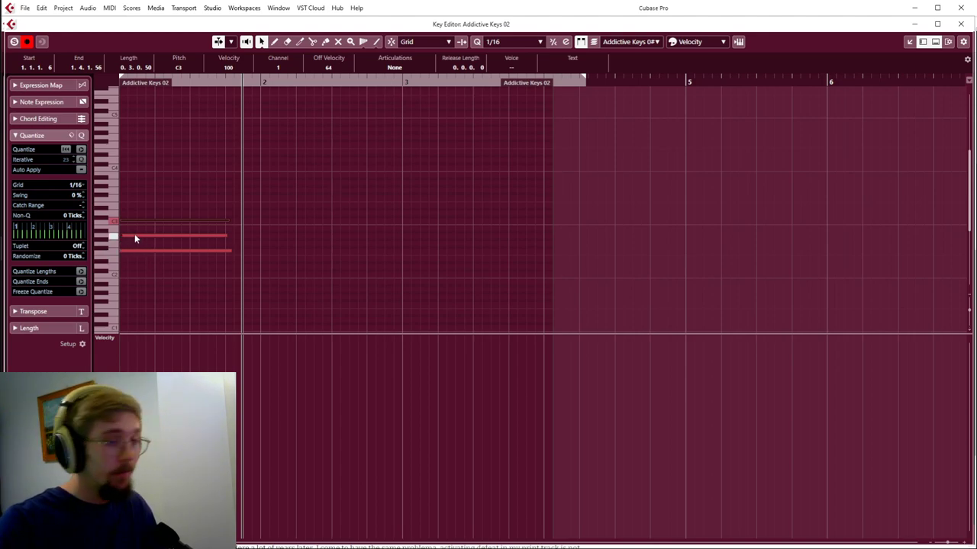
{"action": "mouse_move", "coordinate": [134, 235]}
{"action": "left_mouse_down"}
{"action": "mouse_move", "coordinate": [125, 236]}
{"action": "mouse_move", "coordinate": [131, 214]}
{"action": "mouse_move", "coordinate": [198, 185]}
{"action": "mouse_move", "coordinate": [228, 186]}
{"action": "left_mouse_up"}
Add G#3 and C#4 notes to the chord and play it back.
{"action": "right_click", "coordinate": [130, 191]}
{"action": "left_click", "coordinate": [133, 190]}
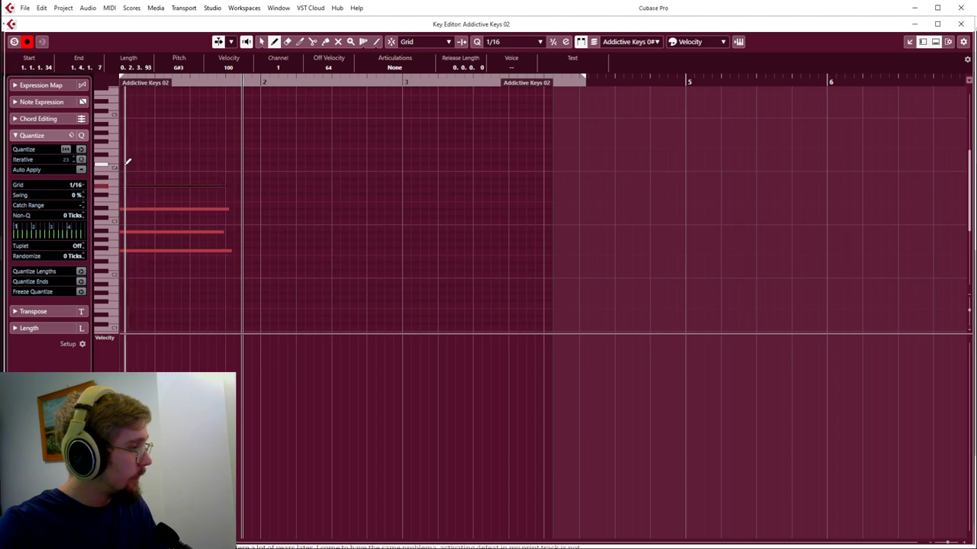
{"action": "left_click_drag", "start_coordinate": [126, 162], "coordinate": [230, 162]}
{"action": "left_click_drag", "start_coordinate": [124, 268], "coordinate": [235, 271]}
{"action": "right_click", "coordinate": [238, 273]}
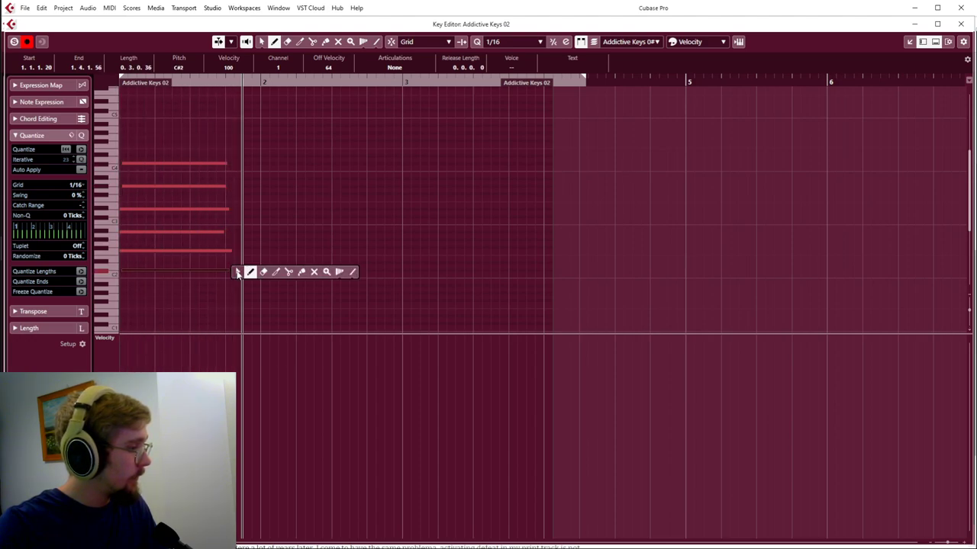
{"action": "left_click", "coordinate": [238, 272]}
{"action": "key", "text": "space"}
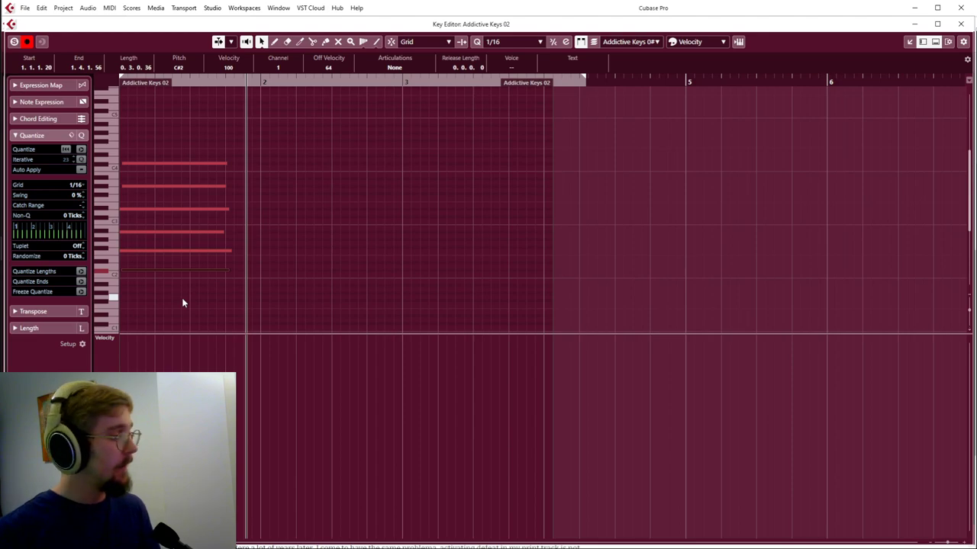
Add a low F1 note under the chord and play it again from the start.
{"action": "scroll", "coordinate": [214, 256], "scroll_direction": "down", "scroll_amount": 2}
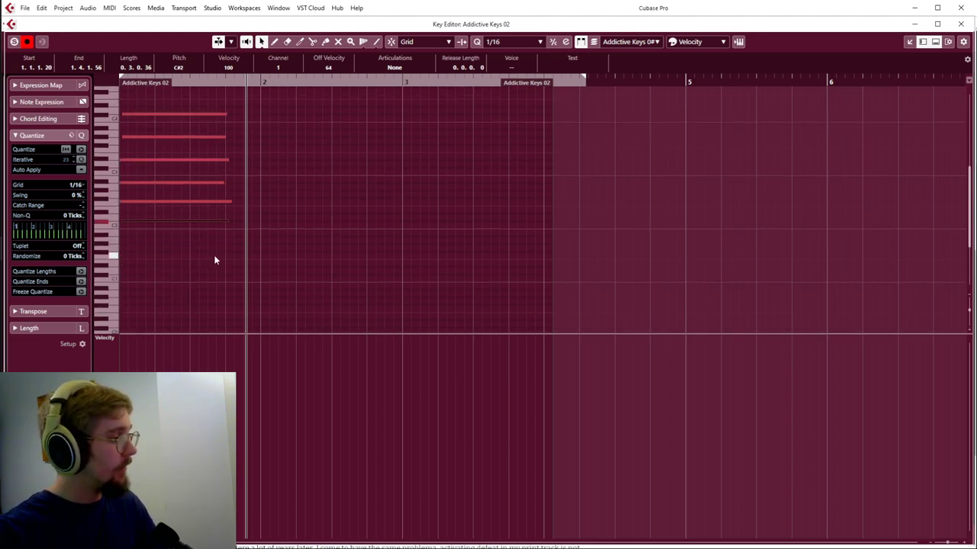
{"action": "right_click", "coordinate": [131, 245]}
{"action": "left_click", "coordinate": [144, 244]}
{"action": "left_click_drag", "start_coordinate": [122, 254], "coordinate": [227, 254]}
{"action": "key", "text": "1"}
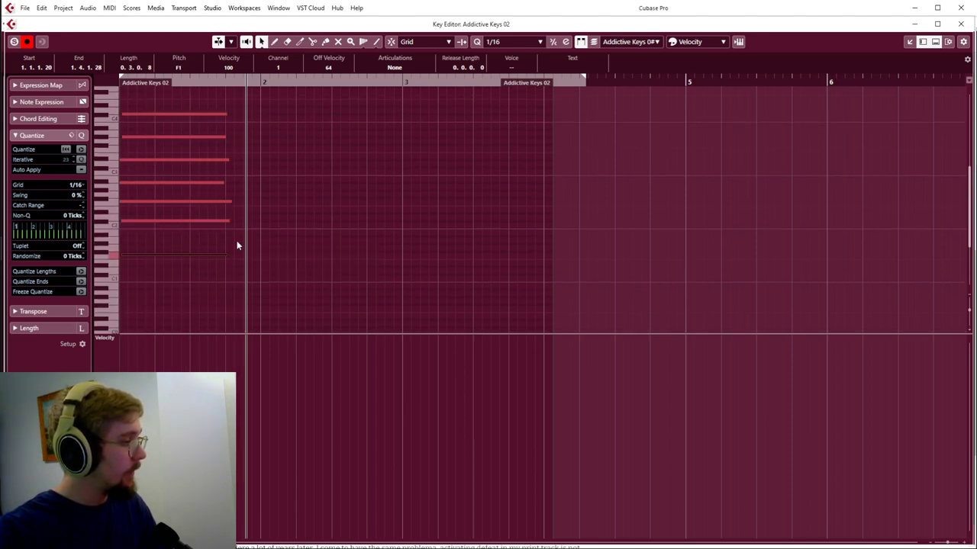
{"action": "key", "text": "space"}
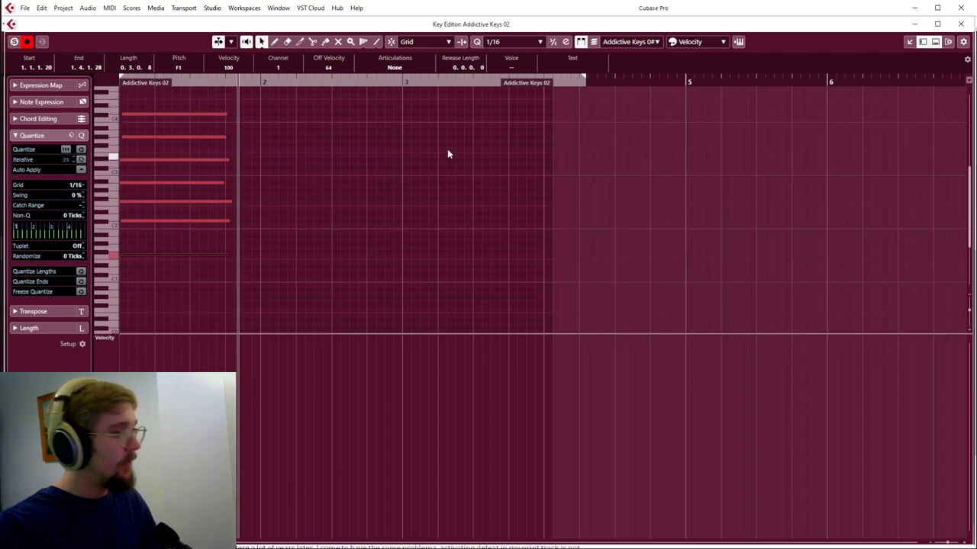
Delete the Addictive Keys 02 part, then open the Bassoon part and play its selected notes.
{"action": "left_click", "coordinate": [960, 24]}
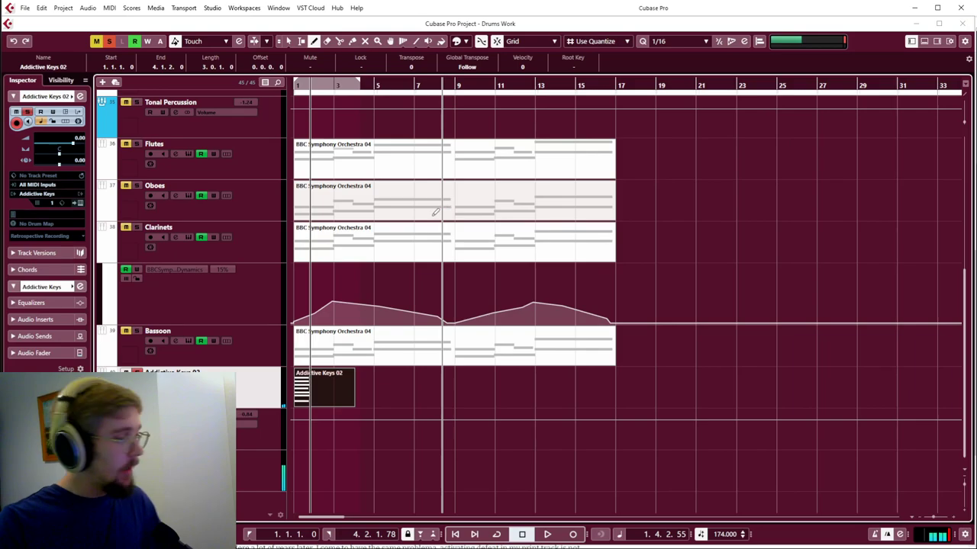
{"action": "key", "text": "Delete"}
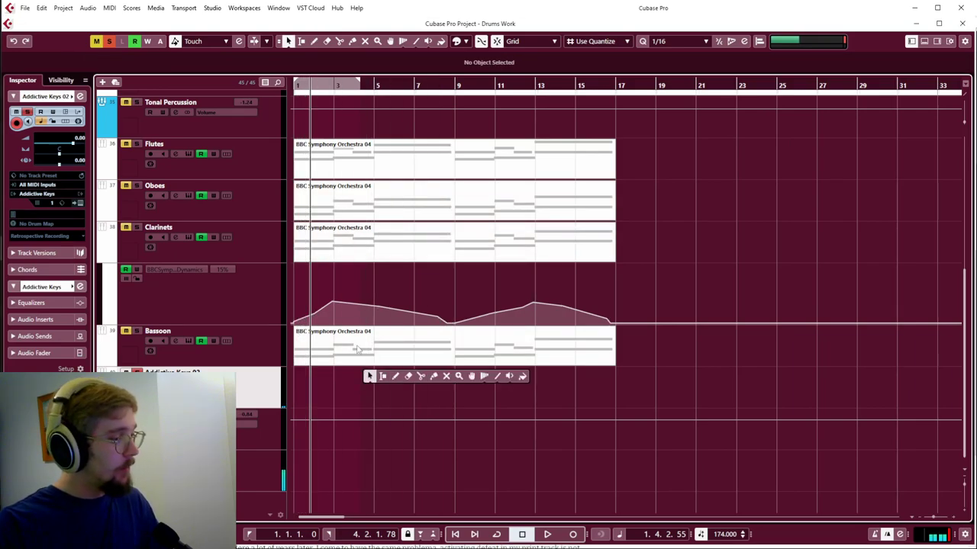
{"action": "double_click", "coordinate": [358, 351]}
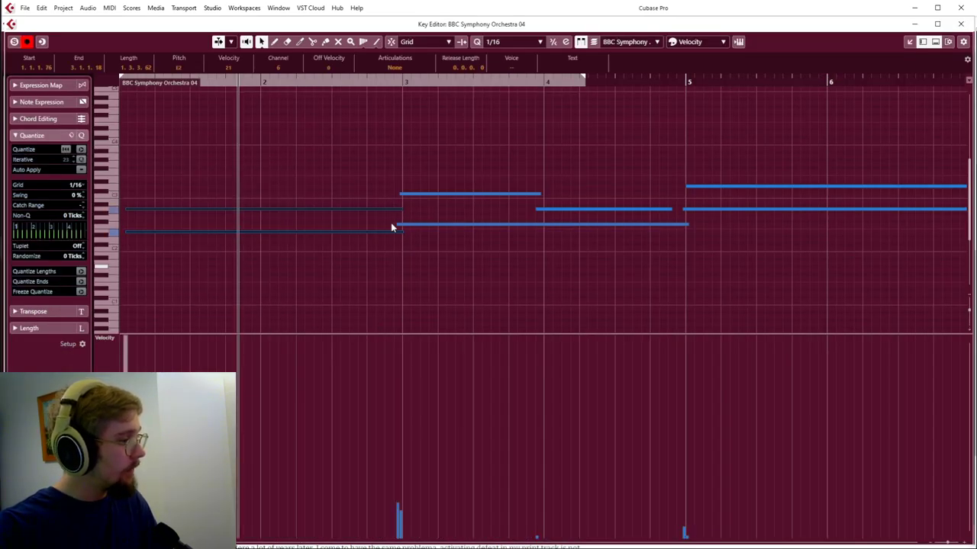
{"action": "left_click_drag", "start_coordinate": [391, 186], "coordinate": [460, 279]}
{"action": "left_click", "coordinate": [557, 200]}
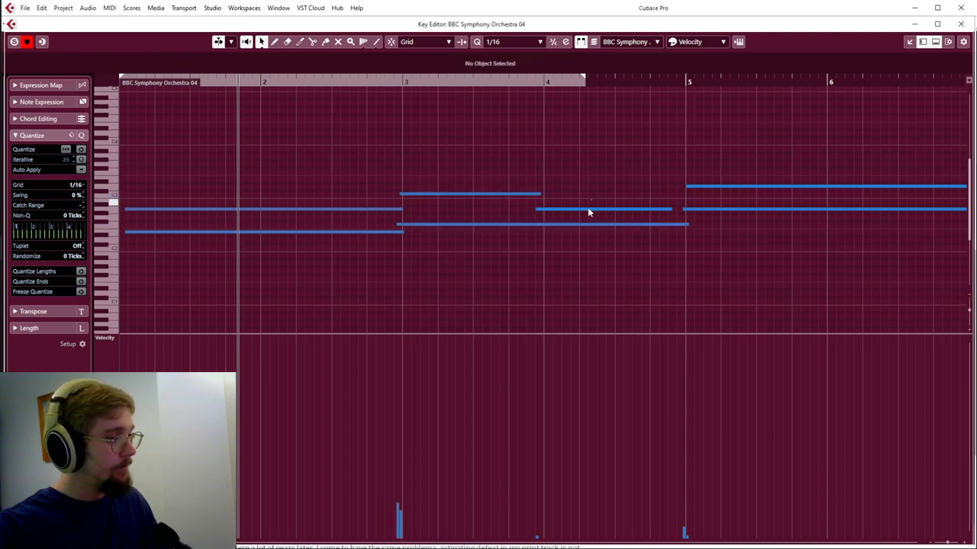
{"action": "left_click", "coordinate": [588, 209]}
{"action": "key", "text": "Right"}
{"action": "key", "text": "space"}
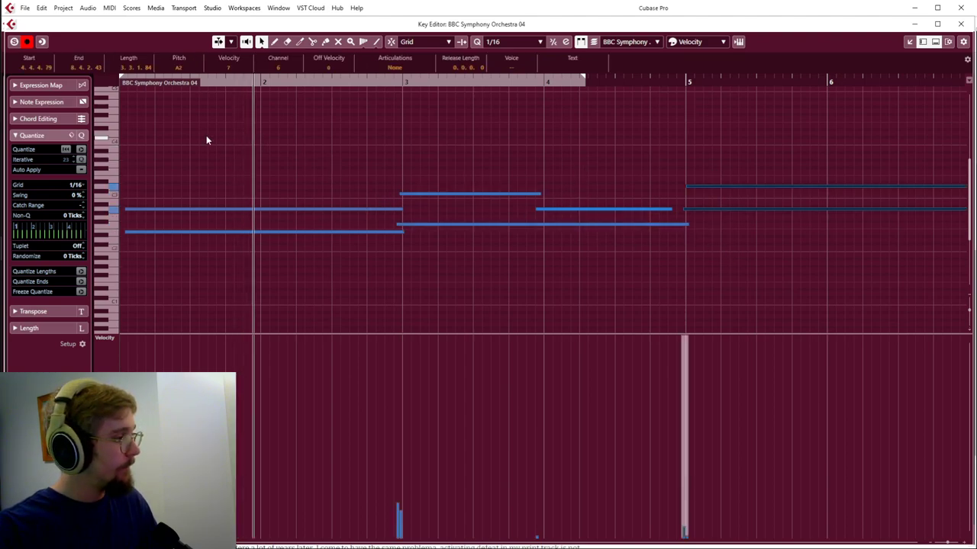
Replay the Bassoon line from the start in the reopened Key Editor.
{"action": "left_click", "coordinate": [961, 24]}
{"action": "key", "text": "space"}
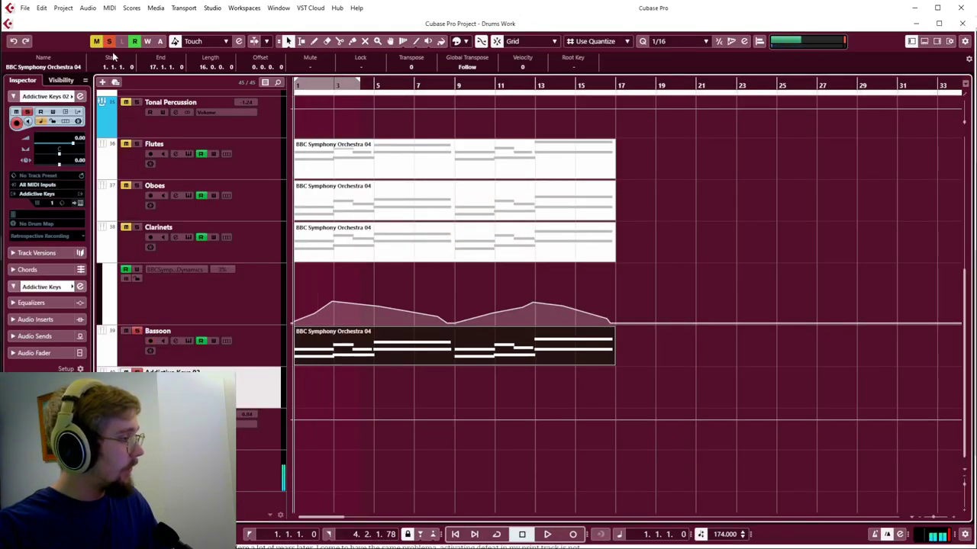
{"action": "key", "text": "ctrl+e"}
{"action": "key", "text": "space"}
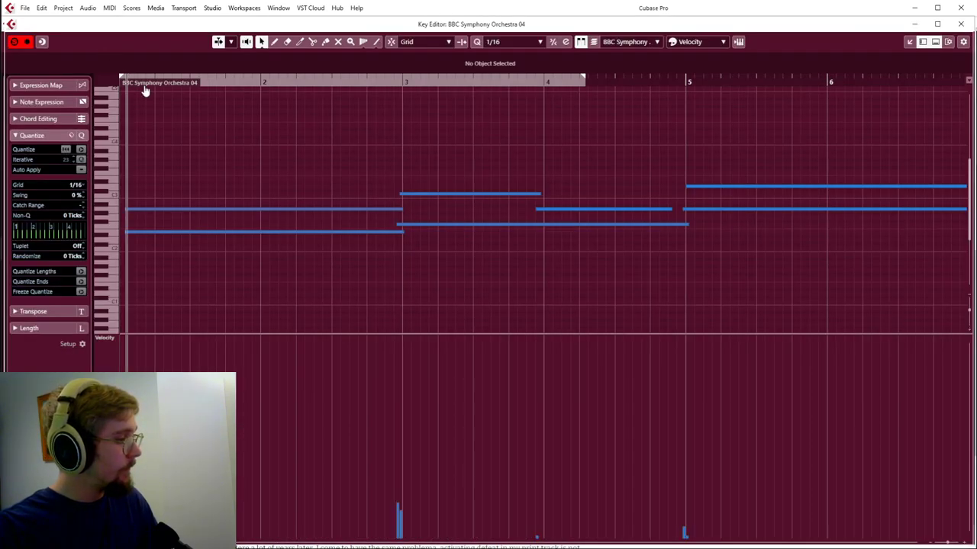
{"action": "right_click", "coordinate": [364, 273]}
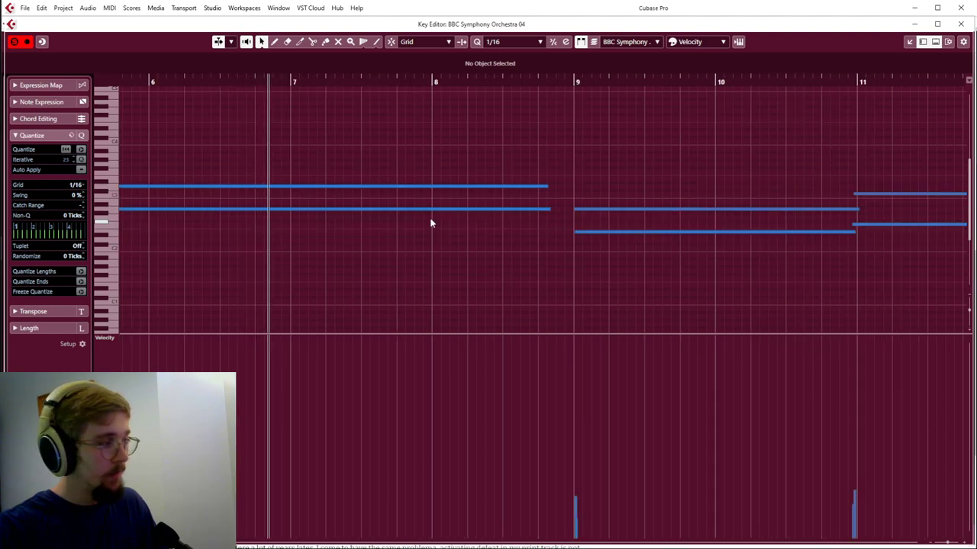
{"action": "key", "text": "space"}
Select the Bassoon's two held notes, then the notes on the right, and close the editor.
{"action": "left_click", "coordinate": [341, 211]}
{"action": "left_click", "coordinate": [345, 185]}
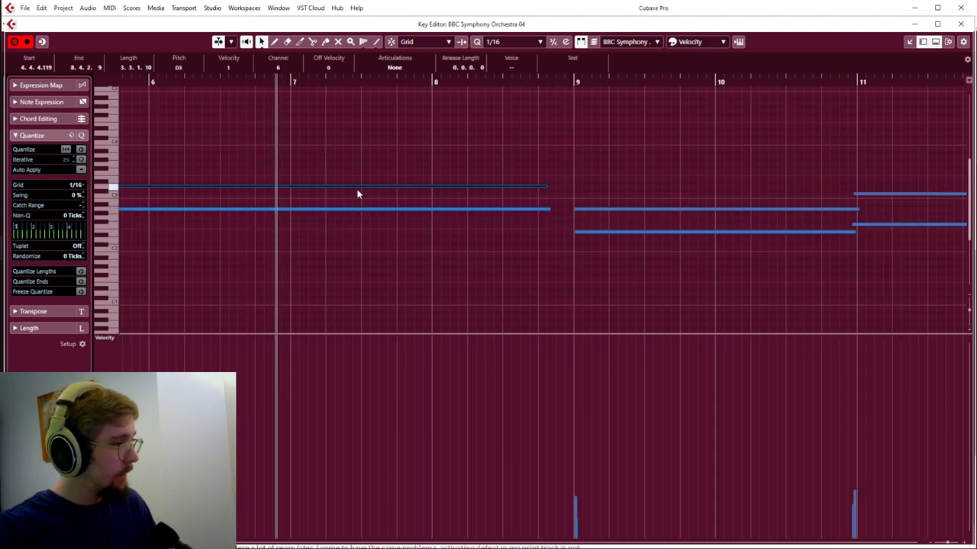
{"action": "key", "text": "g"}
{"action": "key", "text": "g"}
{"action": "key", "text": "g"}
{"action": "left_click", "coordinate": [542, 171]}
{"action": "left_click_drag", "start_coordinate": [717, 135], "coordinate": [848, 167]}
{"action": "key", "text": "Escape"}
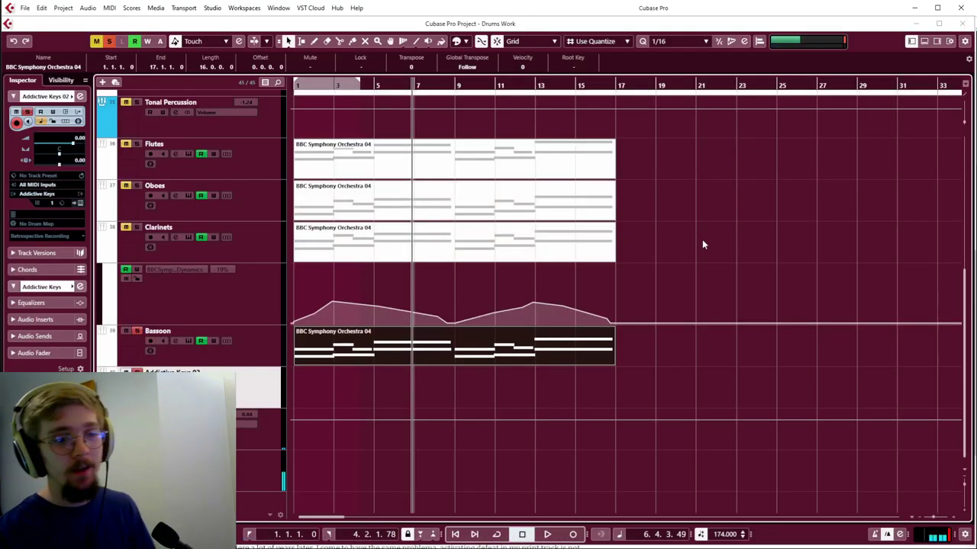
{"action": "right_click", "coordinate": [729, 259]}
{"action": "left_click", "coordinate": [737, 260]}
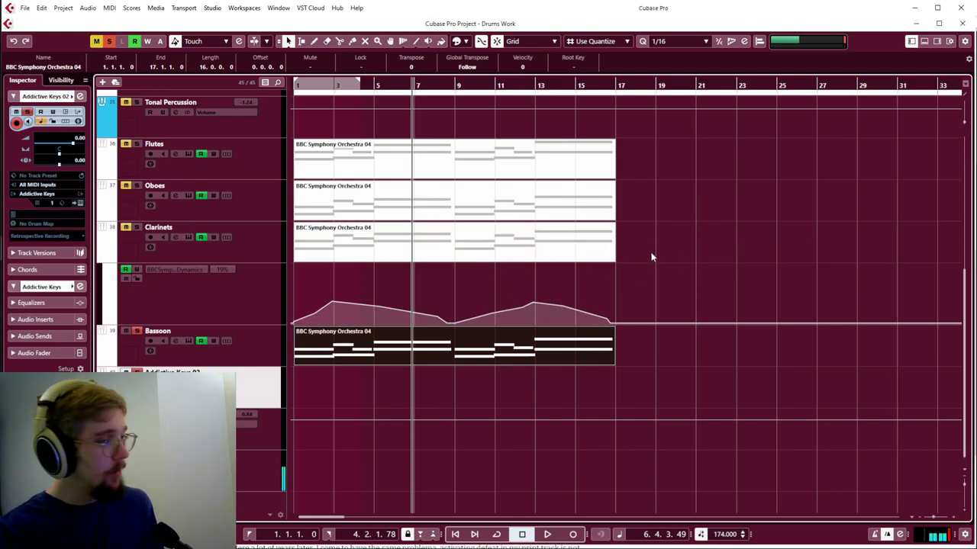
{"action": "scroll", "coordinate": [651, 257], "scroll_direction": "up", "scroll_amount": 4}
{"action": "scroll", "coordinate": [637, 328], "scroll_direction": "down", "scroll_amount": 4}
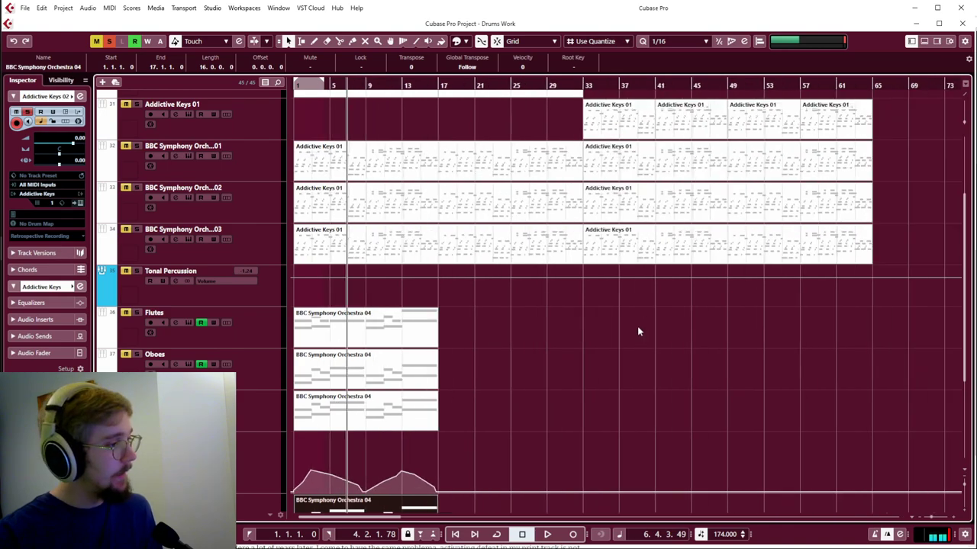